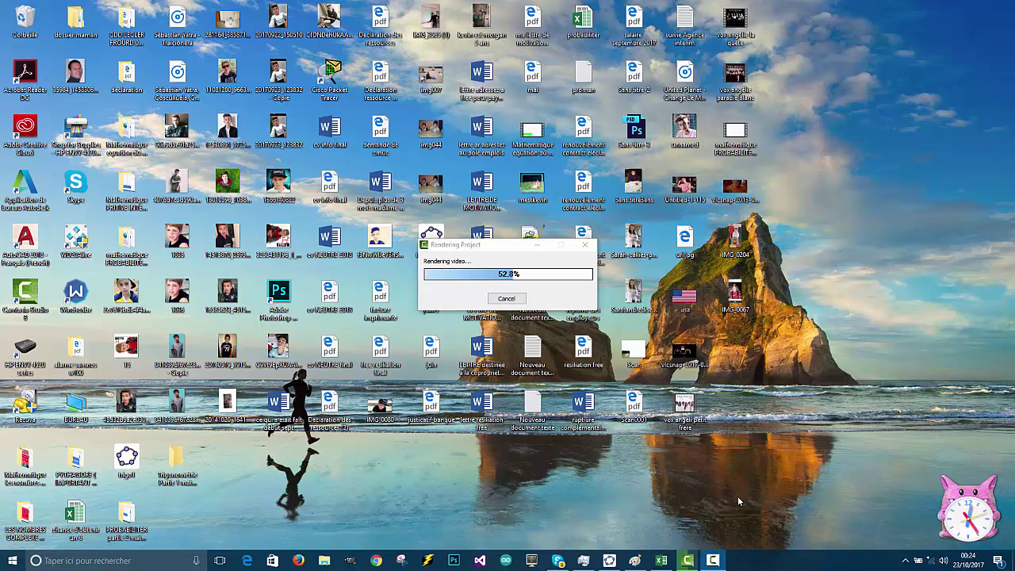
# Bring the Classeur1 Excel workbook to the front from the taskbar
pyautogui.click(661, 560)
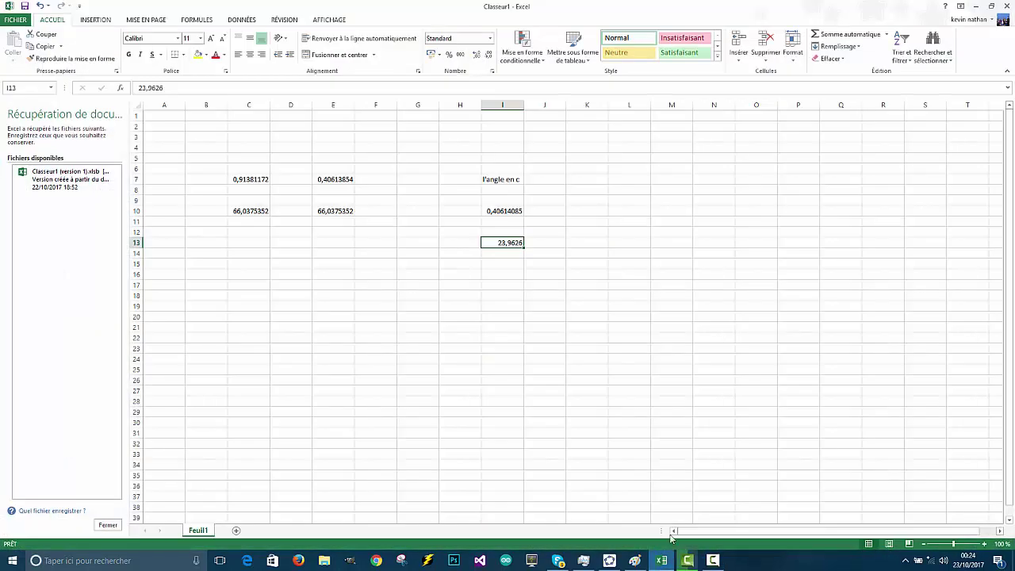
# Clear cells I13, I10 and I7, removing 23,9626, the formula and the angle label
pyautogui.doubleClick(516, 242)
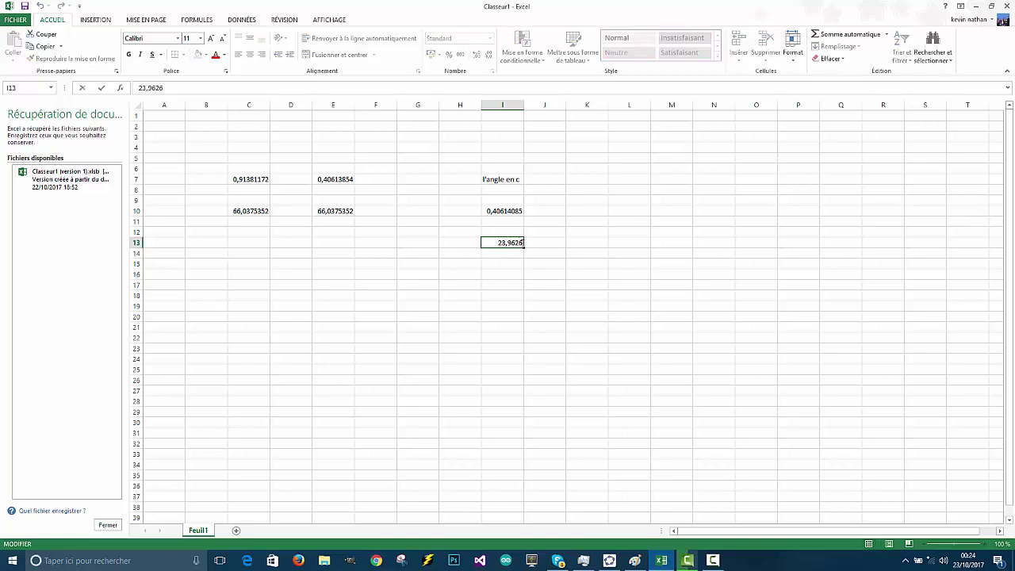
pyautogui.moveTo(522, 243); pyautogui.dragTo(484, 246)
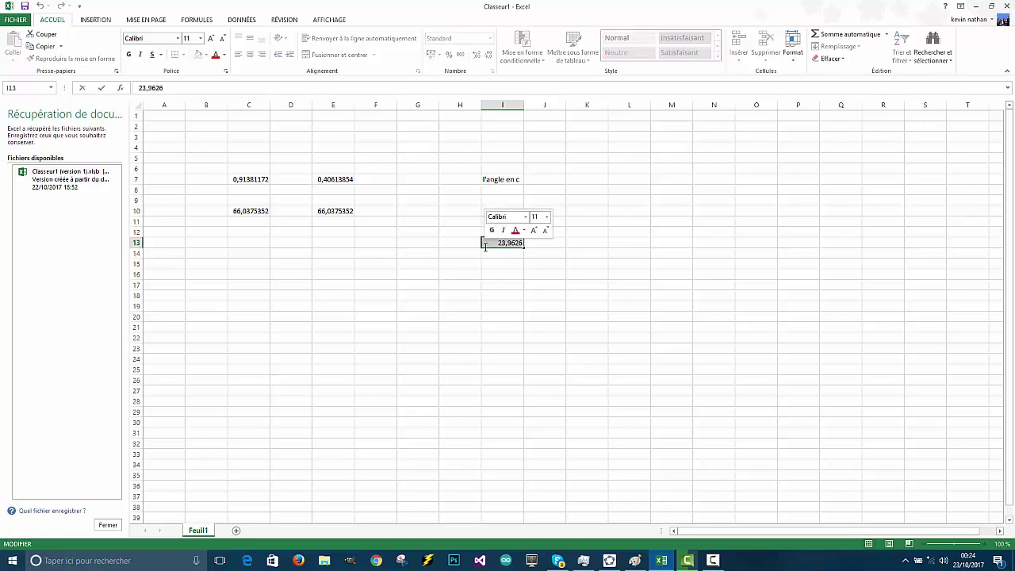
pyautogui.press('BackSpace')
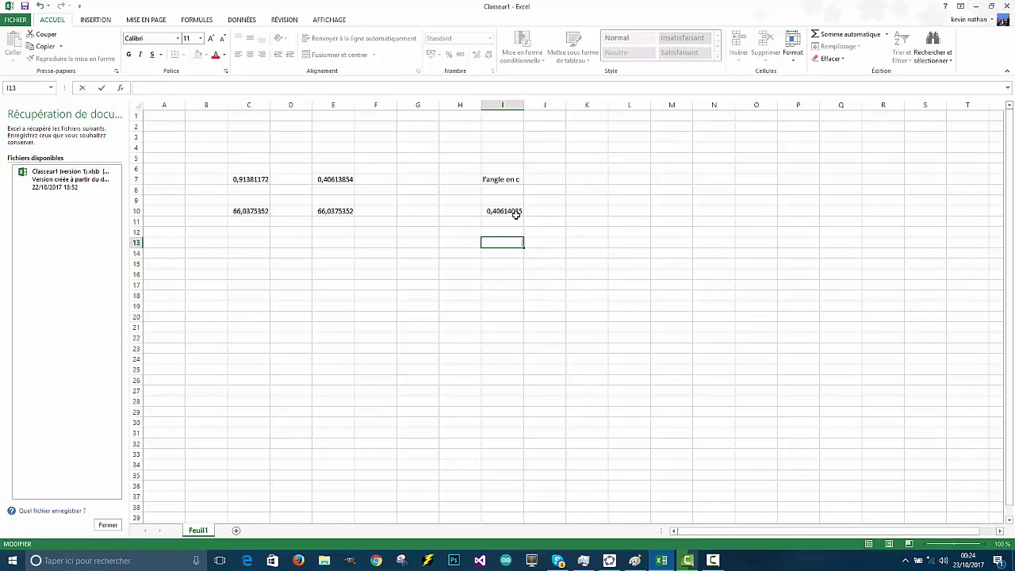
pyautogui.click(515, 210)
pyautogui.doubleClick(511, 211)
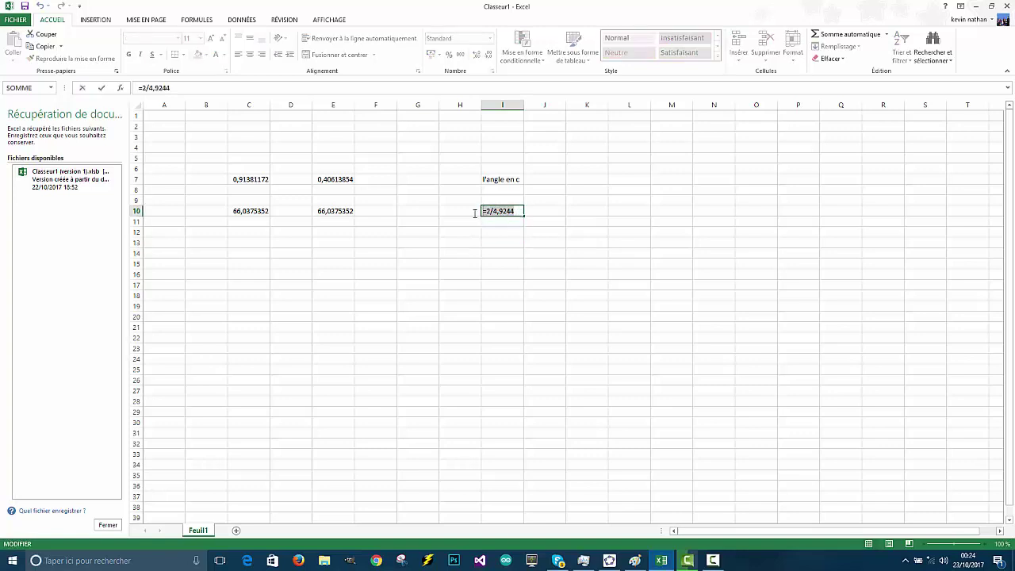
pyautogui.press('BackSpace')
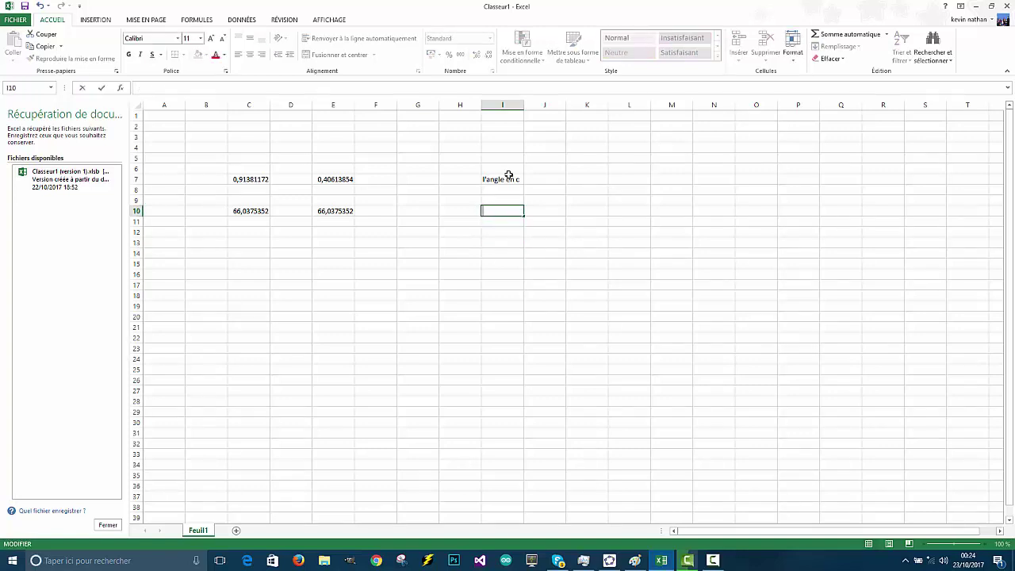
pyautogui.click(512, 180)
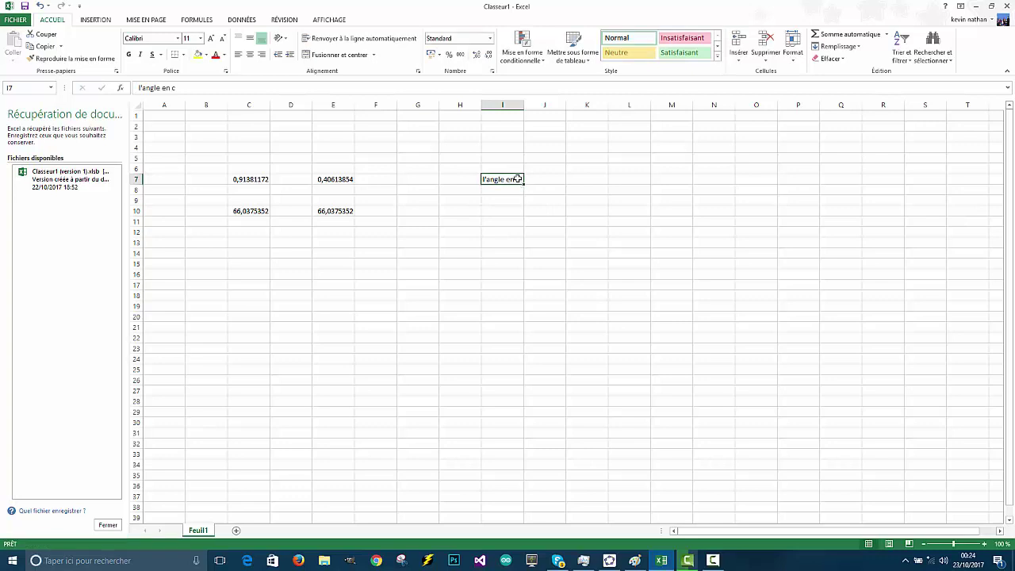
pyautogui.doubleClick(517, 180)
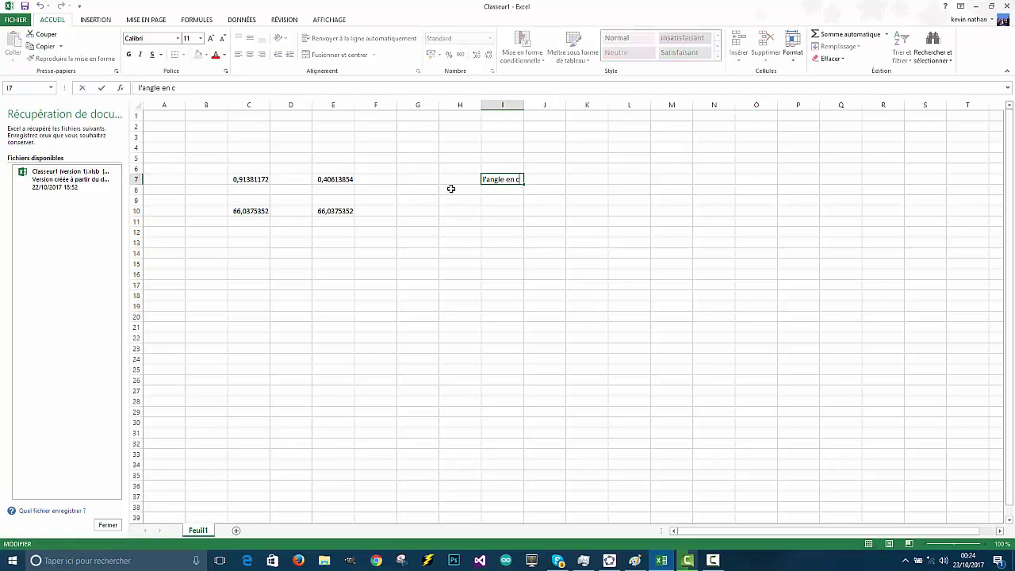
pyautogui.press('BackSpace')
pyautogui.press('BackSpace')
pyautogui.press('BackSpace')
pyautogui.press('BackSpace')
pyautogui.press('BackSpace')
pyautogui.press('BackSpace')
pyautogui.click(329, 179)
# Delete the numbers in cells E7 and E10
pyautogui.press('Down')
pyautogui.press('Down')
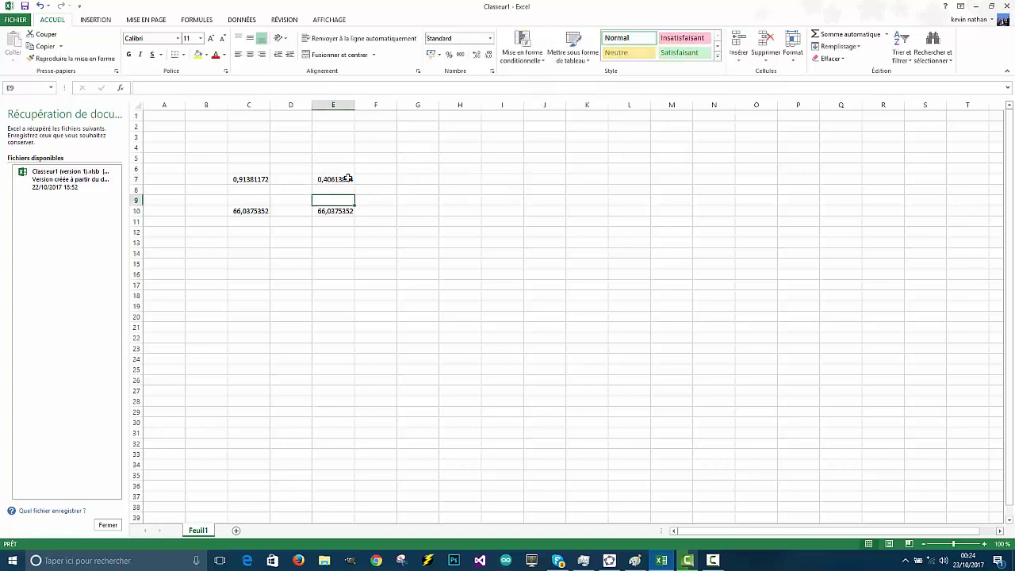
pyautogui.doubleClick(348, 179)
pyautogui.moveTo(354, 179); pyautogui.dragTo(304, 181)
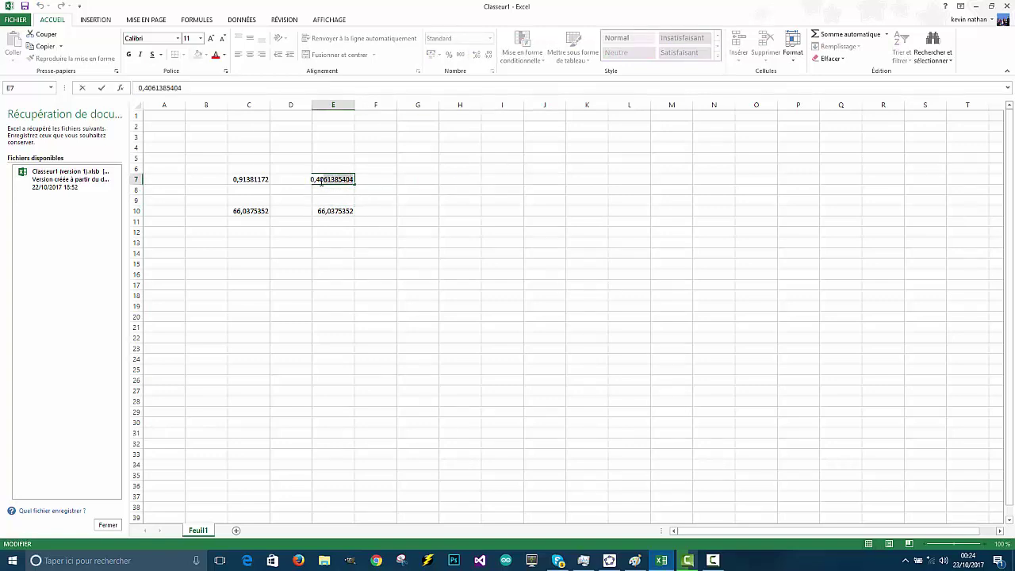
pyautogui.press('BackSpace')
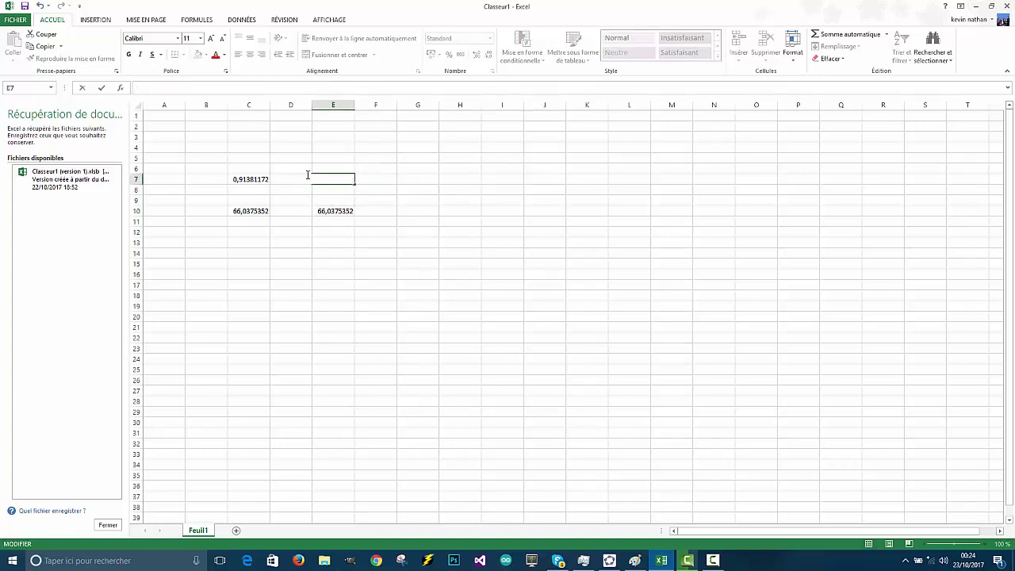
pyautogui.click(349, 212)
pyautogui.doubleClick(349, 213)
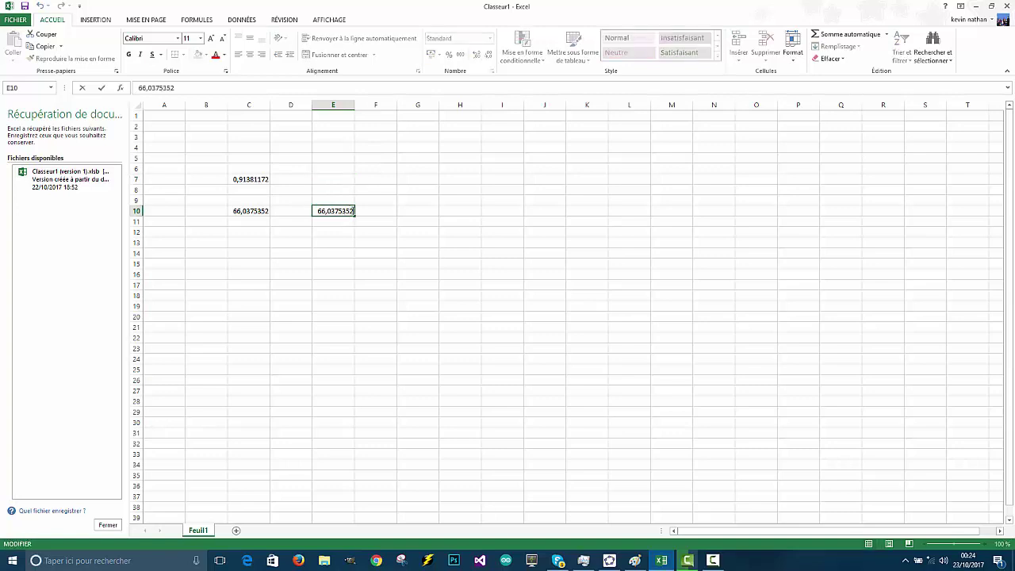
pyautogui.moveTo(355, 210); pyautogui.dragTo(307, 210)
pyautogui.press('BackSpace')
# Delete the formula in C7 and the number 66,0375352 in C10
pyautogui.doubleClick(260, 179)
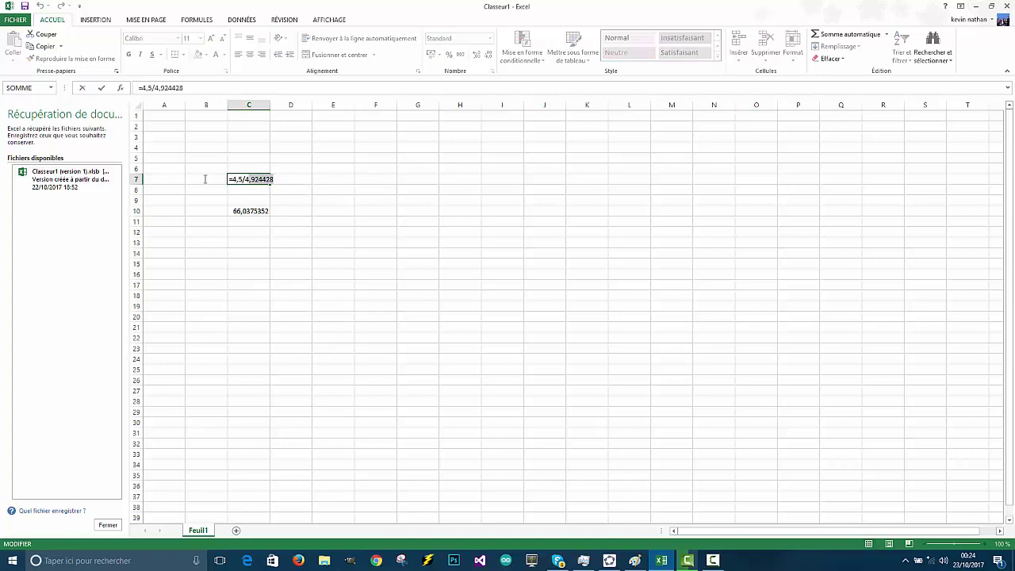
pyautogui.moveTo(271, 180); pyautogui.dragTo(227, 179)
pyautogui.press('BackSpace')
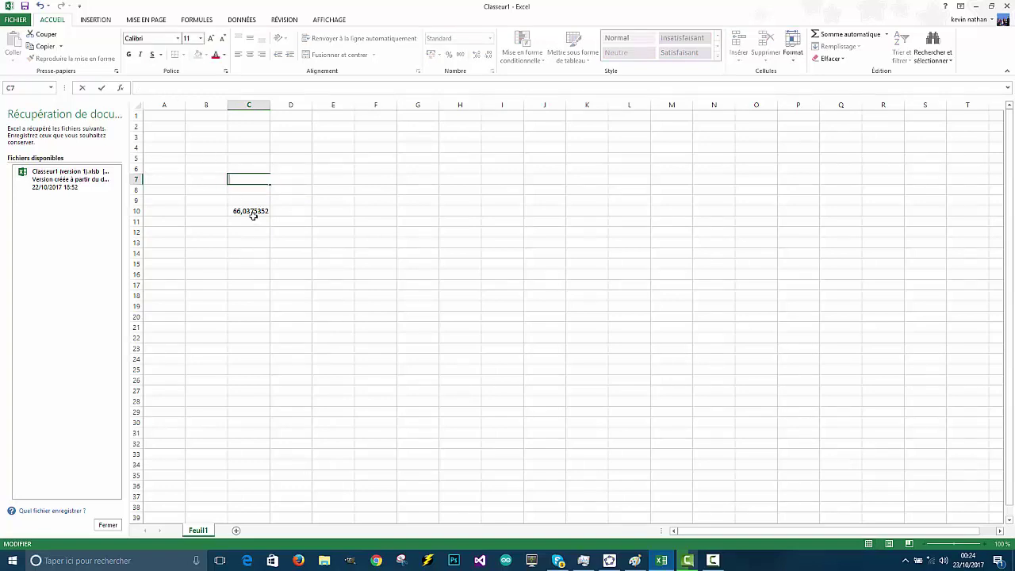
pyautogui.click(254, 211)
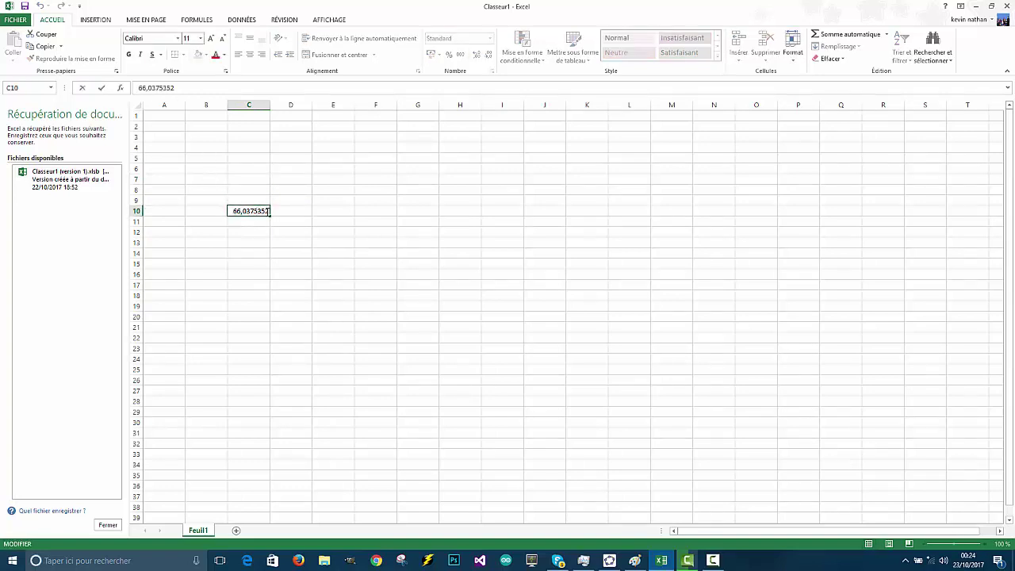
pyautogui.moveTo(268, 211); pyautogui.dragTo(230, 210)
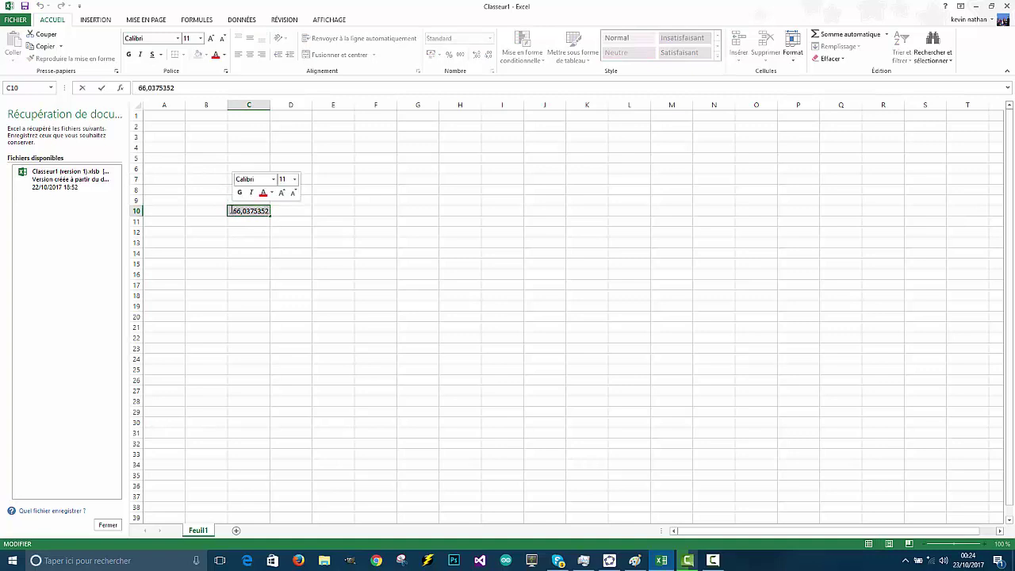
pyautogui.press('BackSpace')
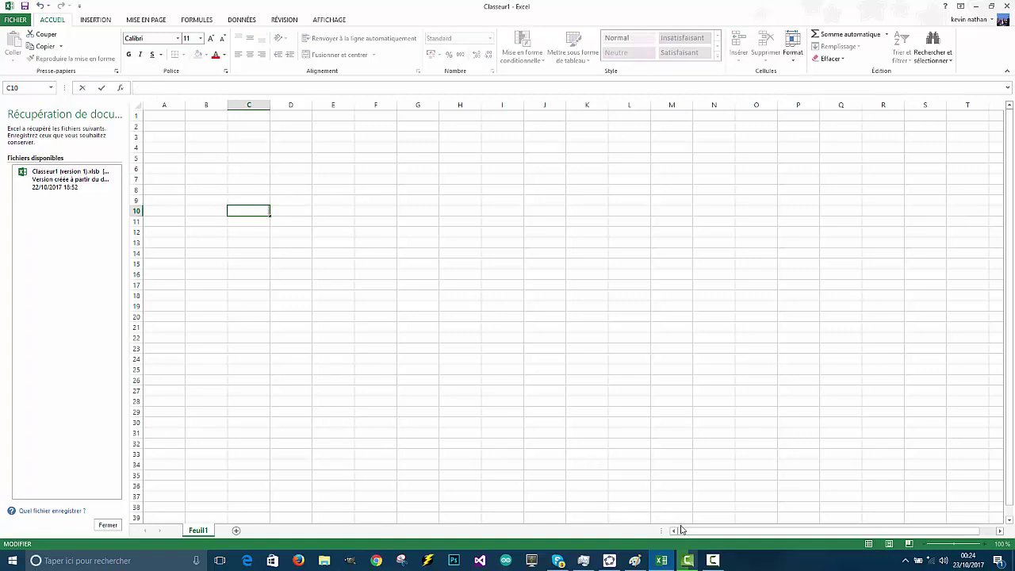
pyautogui.click(685, 532)
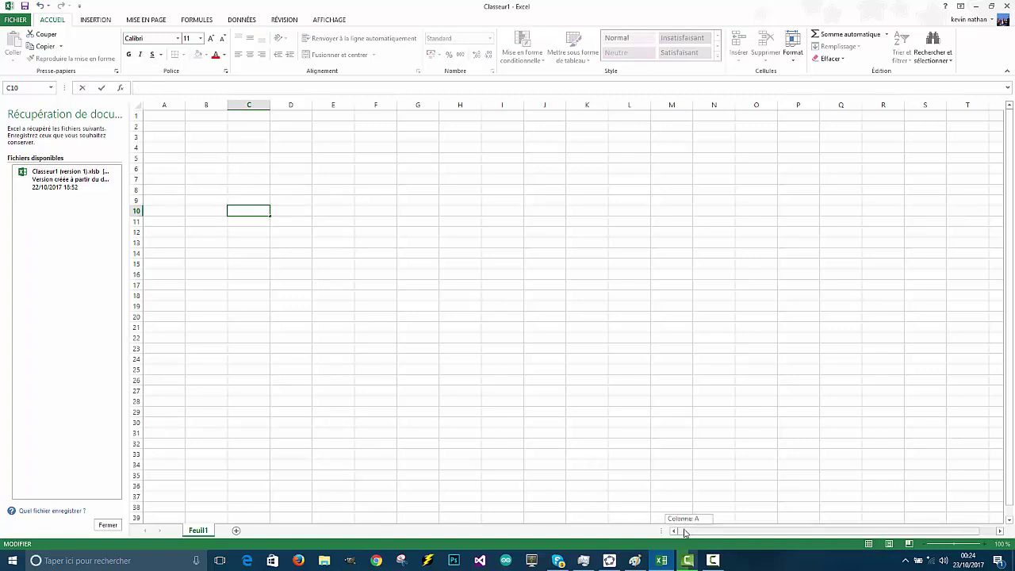
pyautogui.click(172, 156)
pyautogui.click(210, 220)
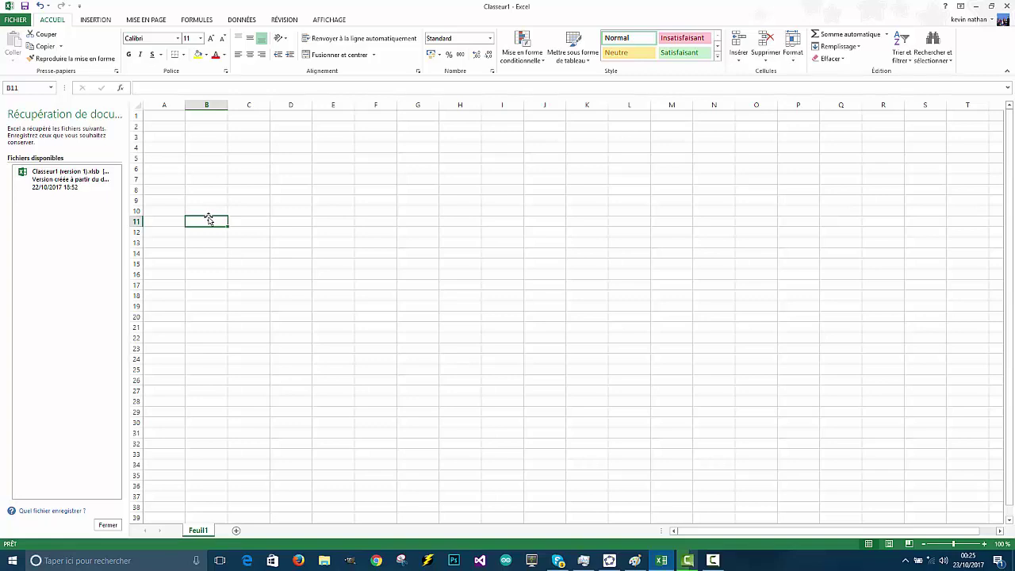
pyautogui.click(247, 215)
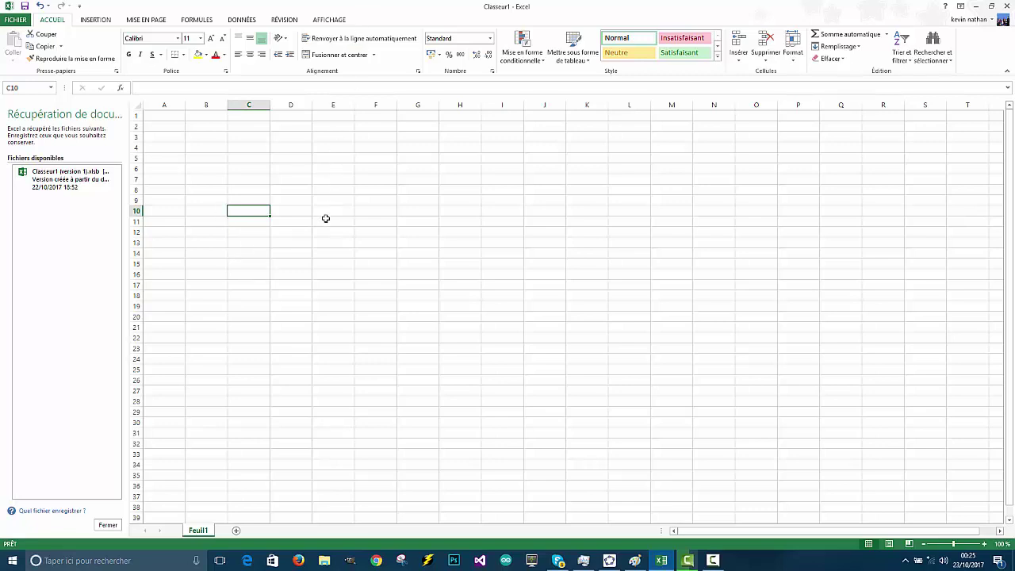
# Enter STATISTIQUE in H3, correcting the misspelled STASTIQTIQUE
pyautogui.click(464, 138)
pyautogui.doubleClick(463, 138)
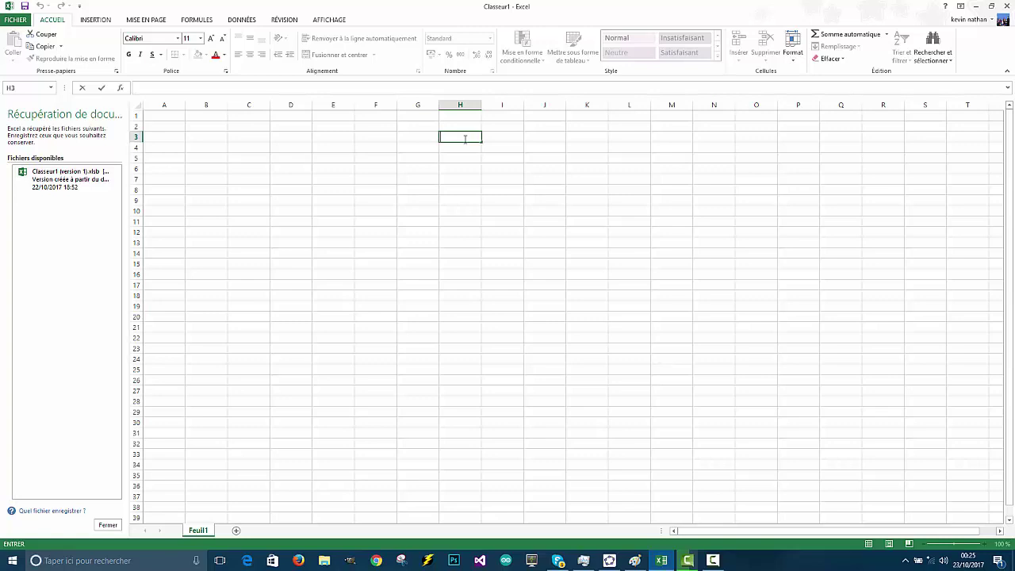
pyautogui.write('STA')
pyautogui.write('STI')
pyautogui.write('QTIQUE')
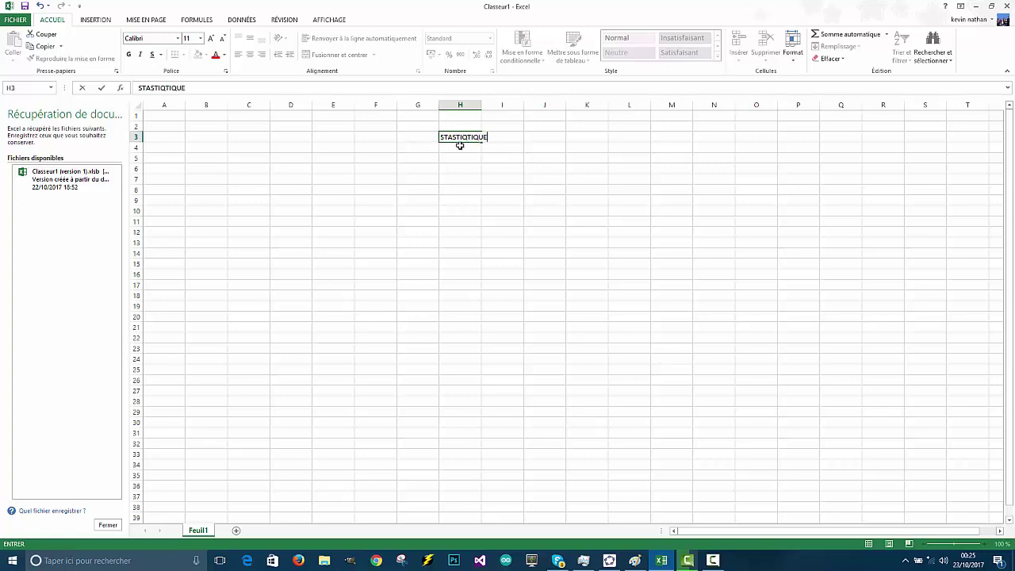
pyautogui.moveTo(482, 138); pyautogui.dragTo(443, 137)
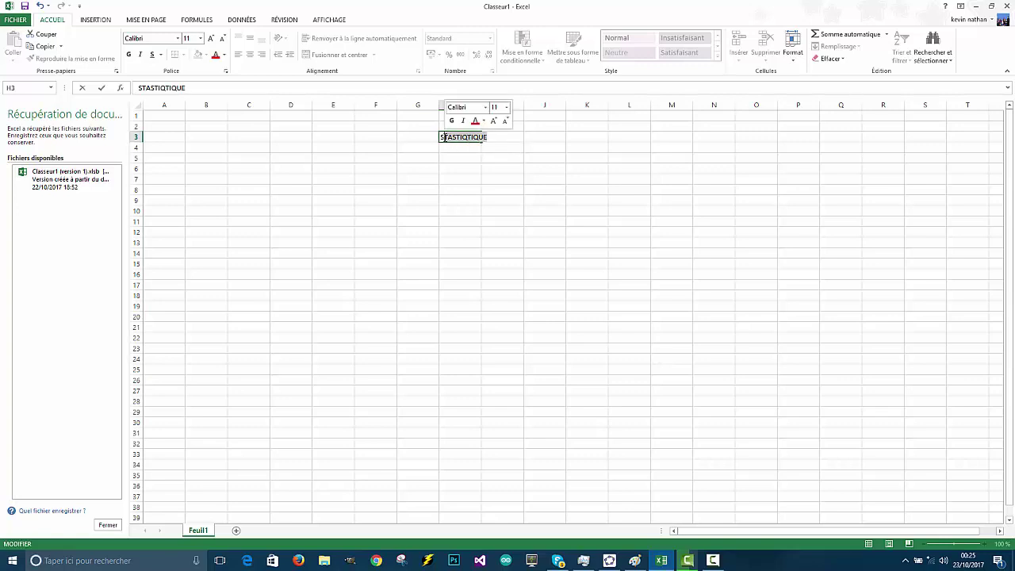
pyautogui.press('BackSpace')
pyautogui.write('ST')
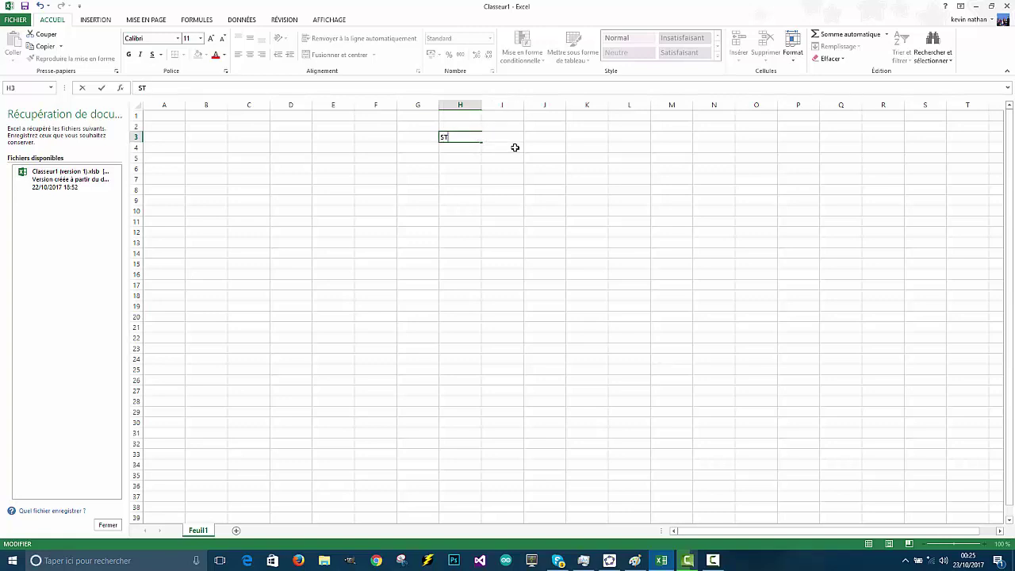
pyautogui.write('ATI')
pyautogui.write('STIQUE')
pyautogui.press('Return')
pyautogui.press('Return')
pyautogui.press('Return')
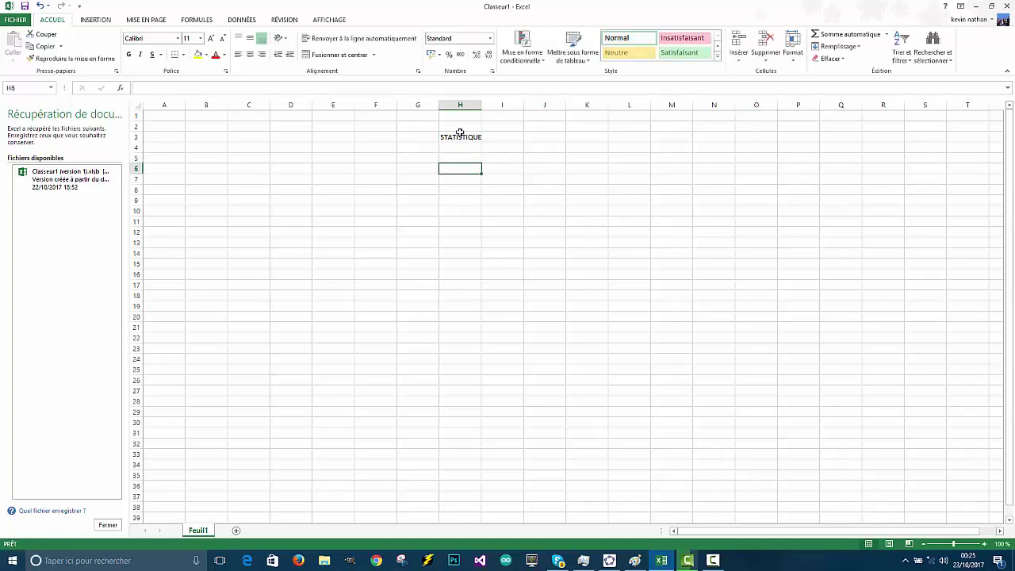
pyautogui.click(173, 187)
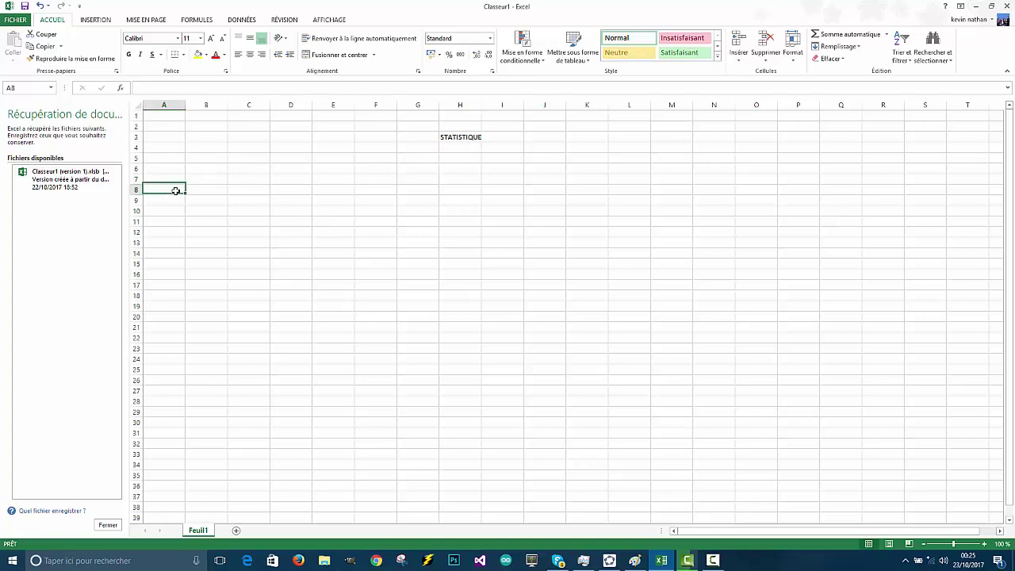
pyautogui.click(176, 180)
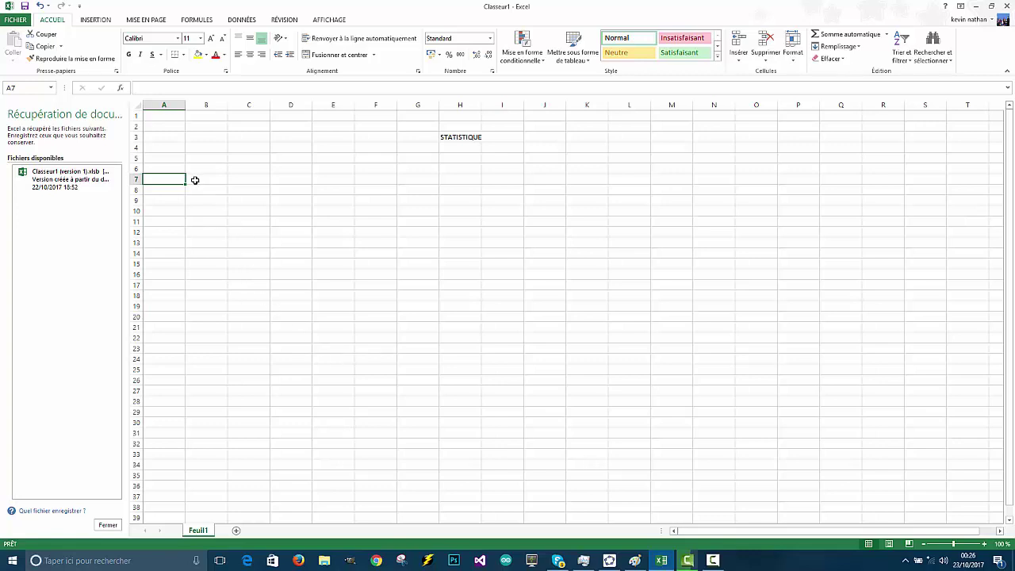
pyautogui.click(193, 181)
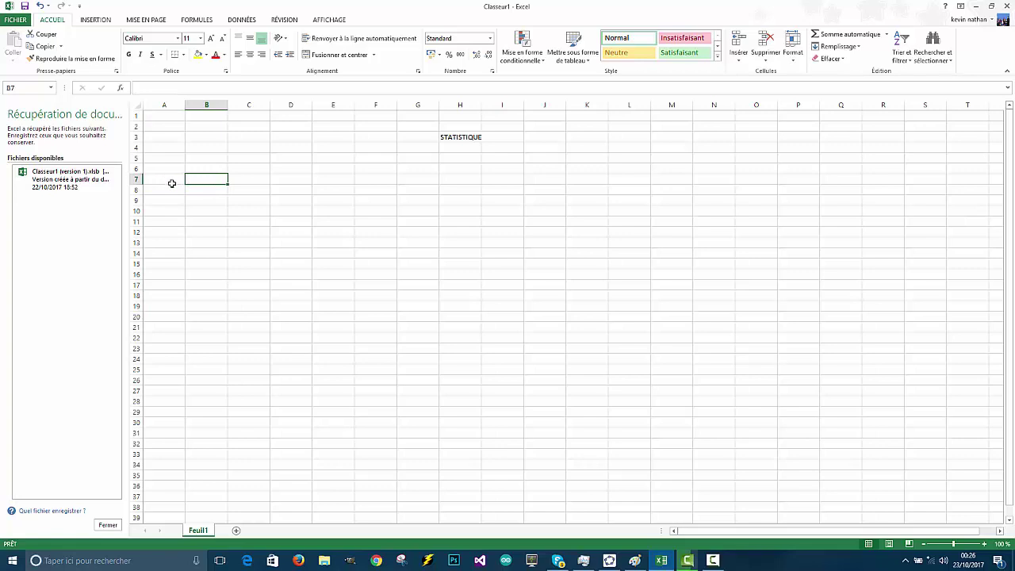
pyautogui.click(203, 157)
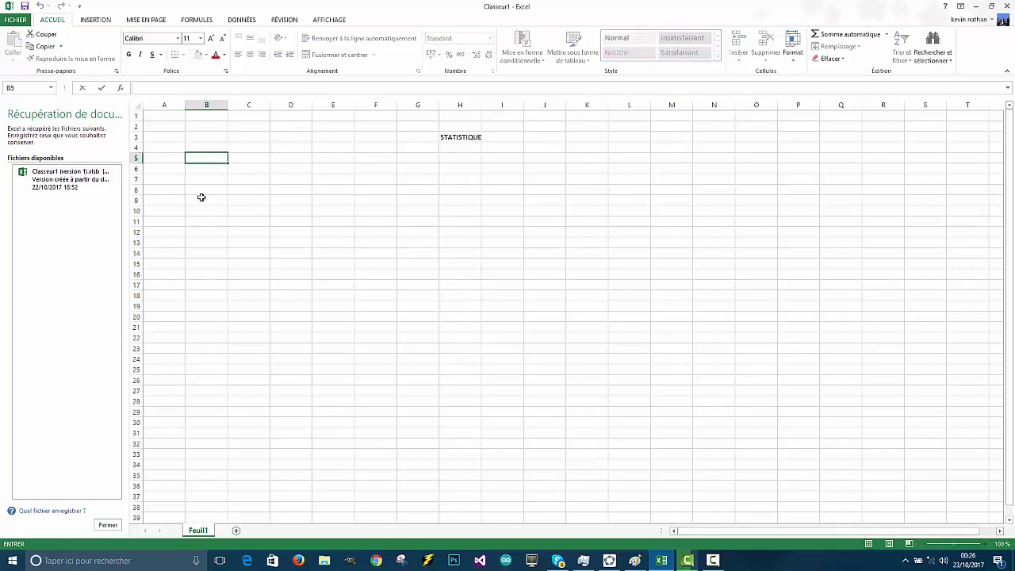
pyautogui.click(199, 157)
# Enter 525 in B5 and the label PACKET DE PATE in D5
pyautogui.write('52')
pyautogui.write('5')
pyautogui.press('Return')
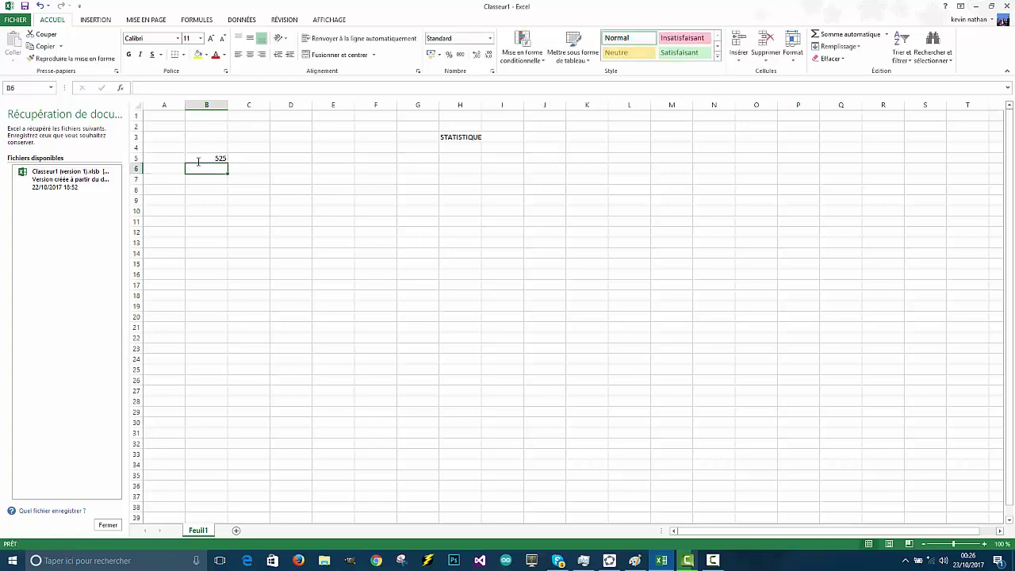
pyautogui.click(279, 157)
pyautogui.write('PA')
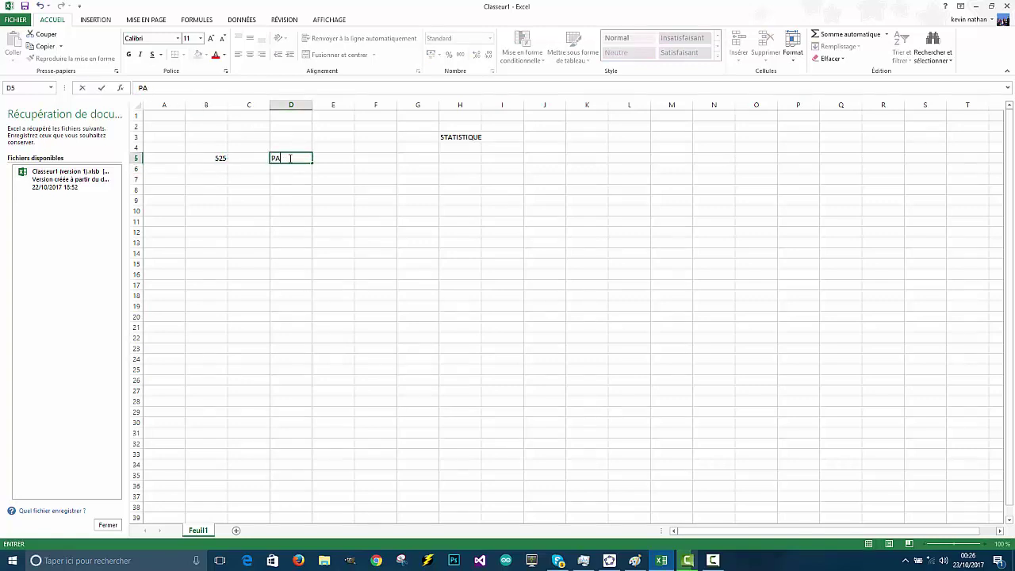
pyautogui.write('CKET D')
pyautogui.write('E PATE')
pyautogui.click(216, 169)
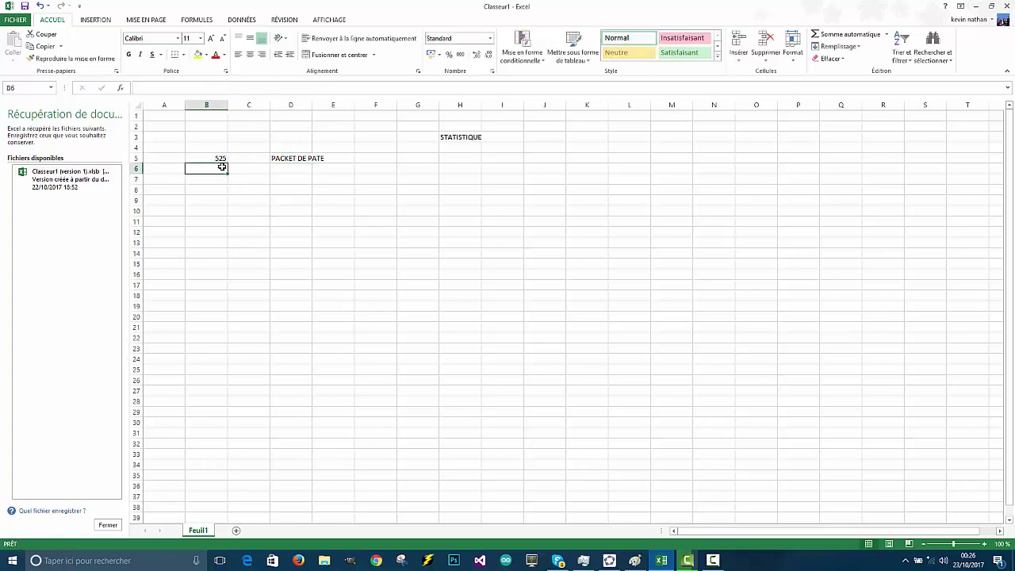
# Add the column headers MOIS in A1 and QUANTITE in B1
pyautogui.doubleClick(162, 117)
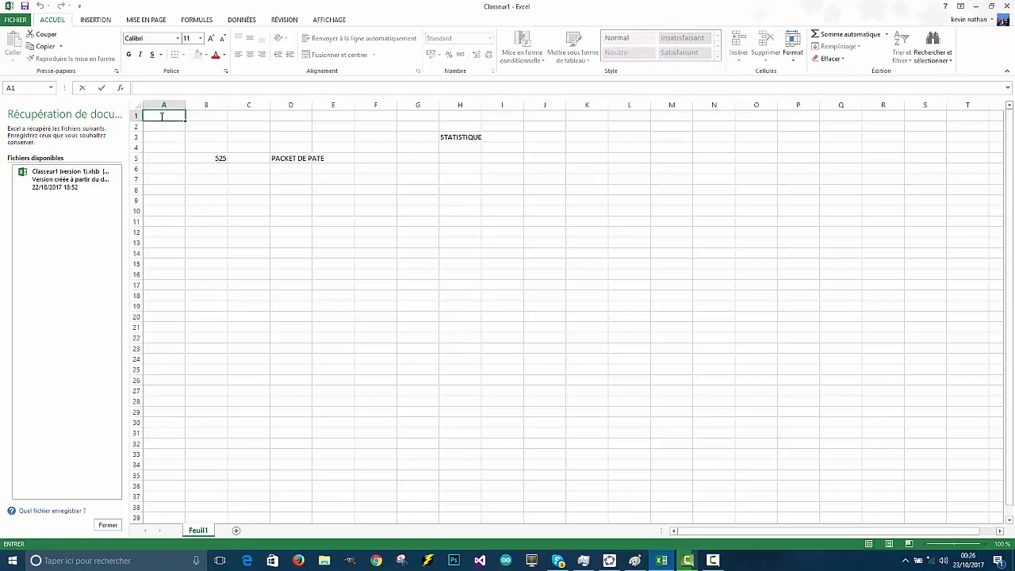
pyautogui.write('MOIS')
pyautogui.doubleClick(210, 116)
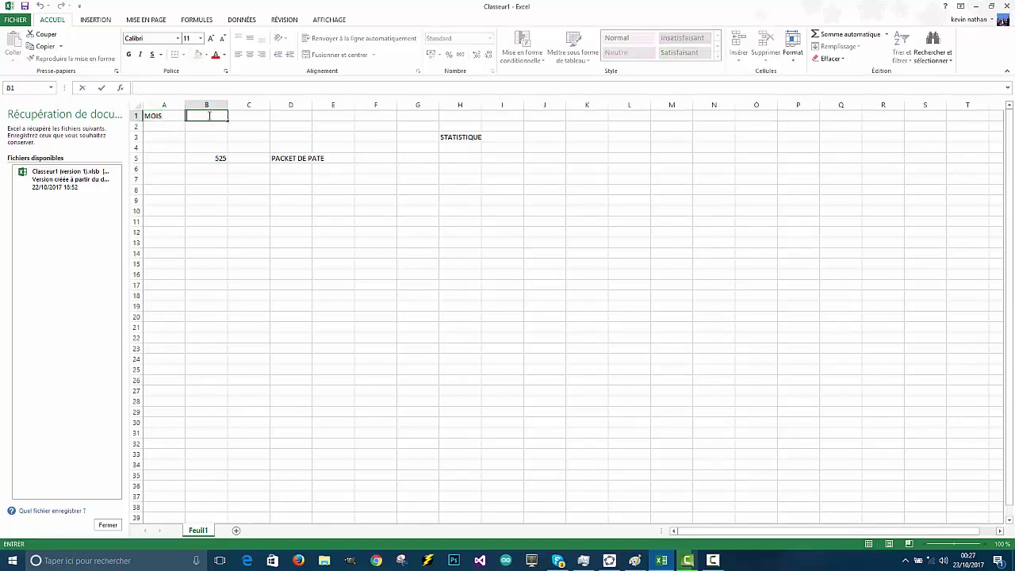
pyautogui.write('QUANT')
pyautogui.write('I')
pyautogui.write('TE')
pyautogui.press('Return')
pyautogui.click(214, 172)
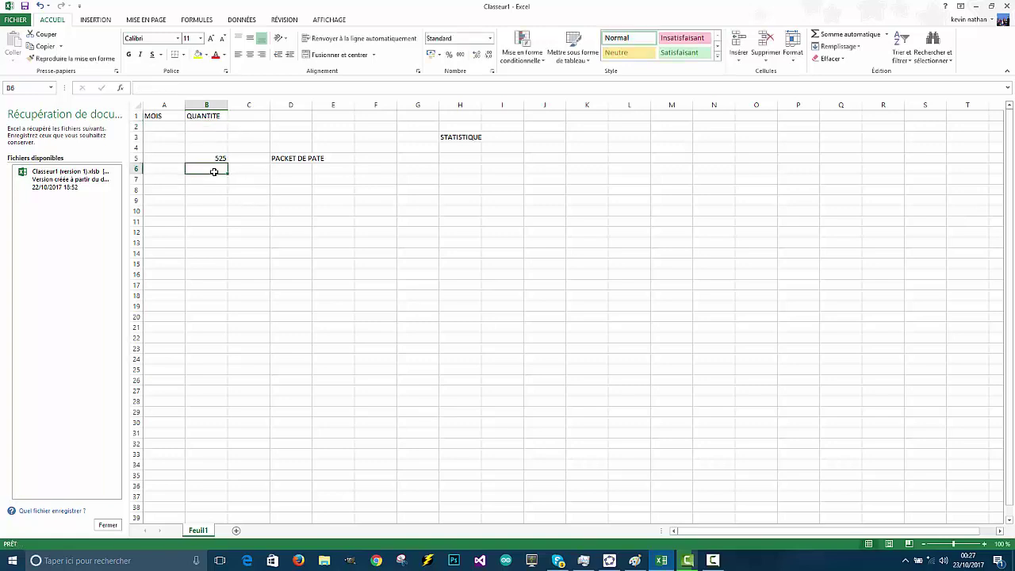
# Number the months 1 to 10 down cells A5 to A14
pyautogui.click(165, 157)
pyautogui.write('1')
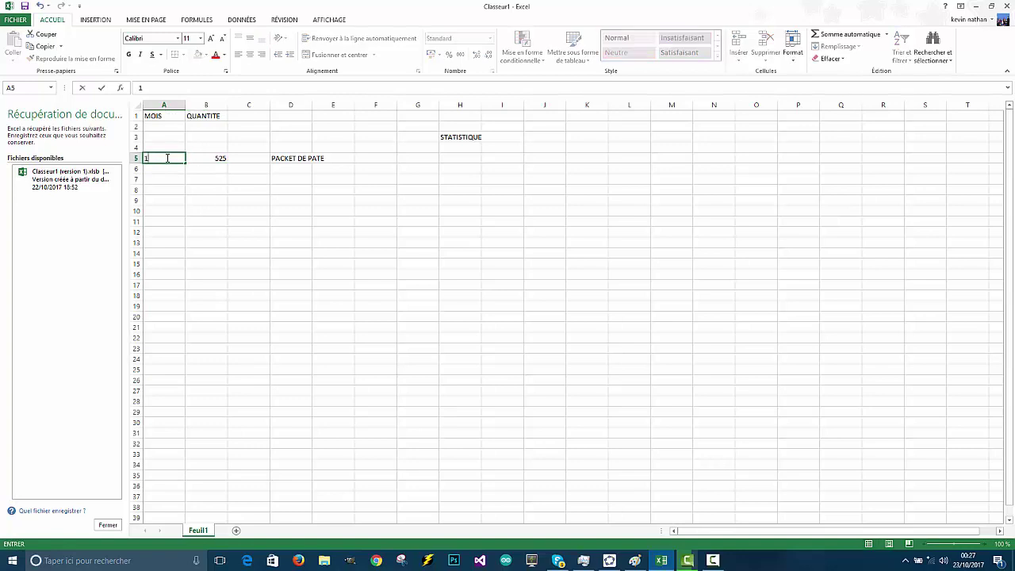
pyautogui.press('Return')
pyautogui.write('2')
pyautogui.press('Return')
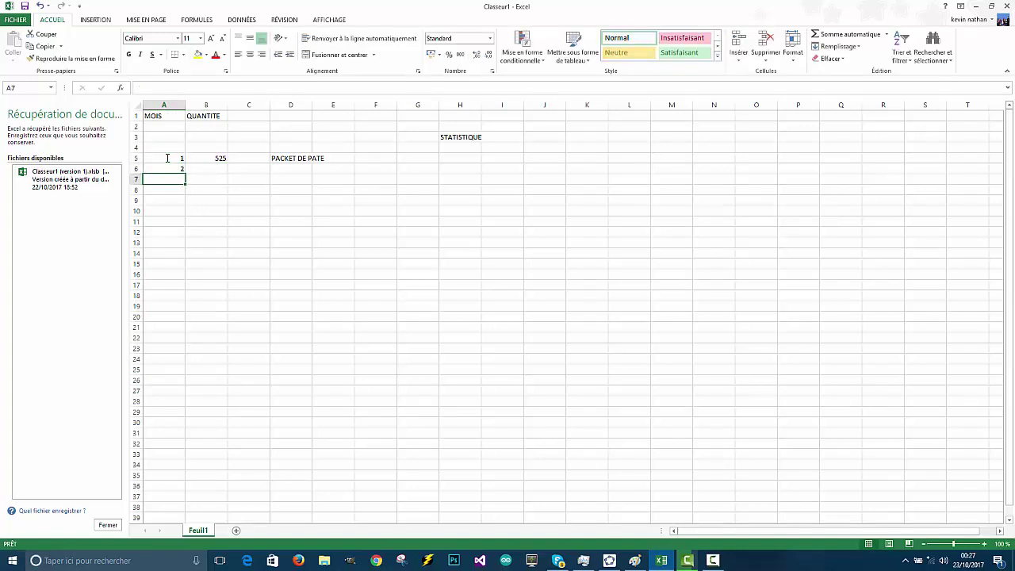
pyautogui.write('3')
pyautogui.press('Return')
pyautogui.write('4')
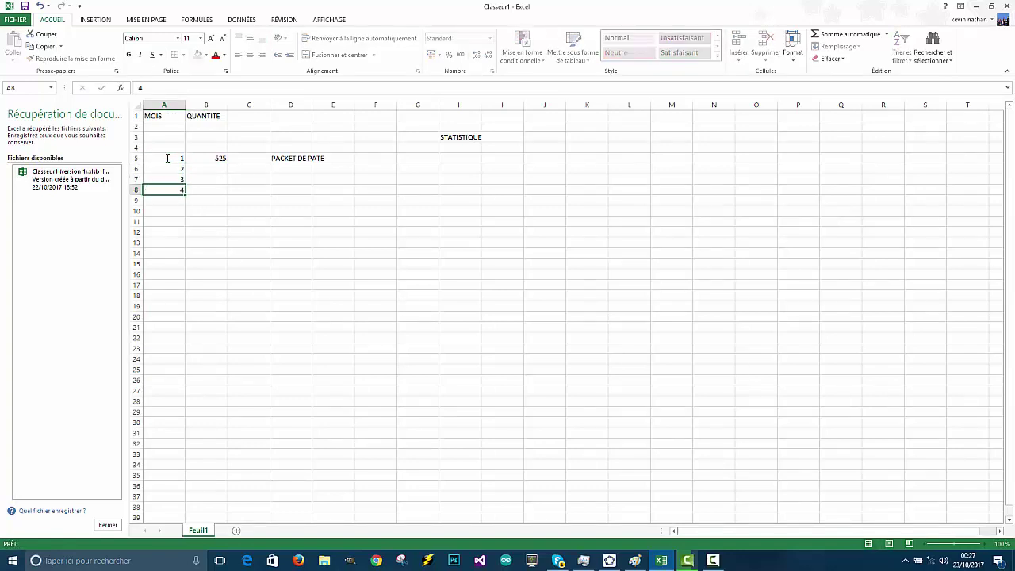
pyautogui.press('Return')
pyautogui.write('5')
pyautogui.press('Return')
pyautogui.write('6')
pyautogui.press('Return')
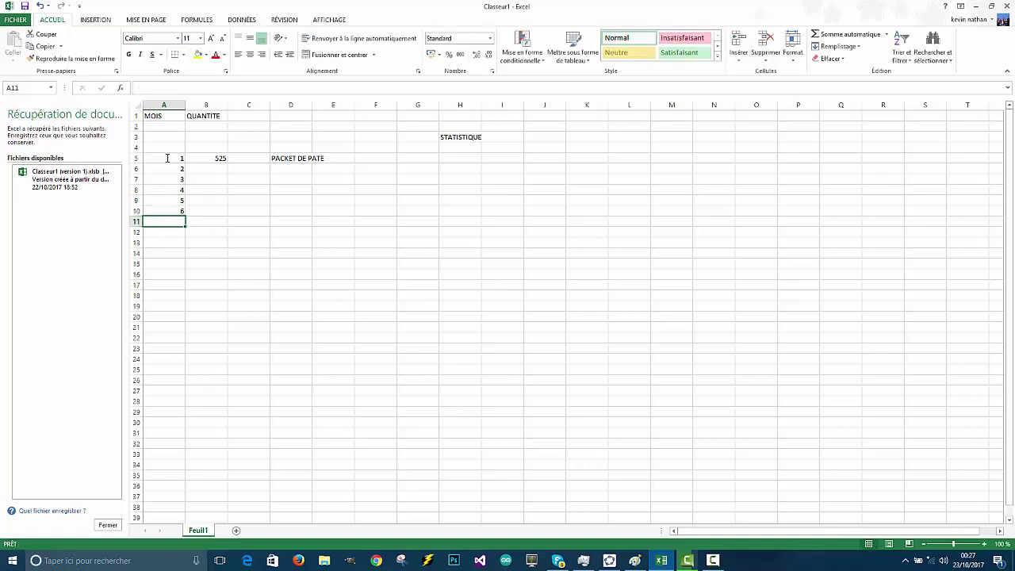
pyautogui.write('7')
pyautogui.press('Return')
pyautogui.write('8')
pyautogui.press('Return')
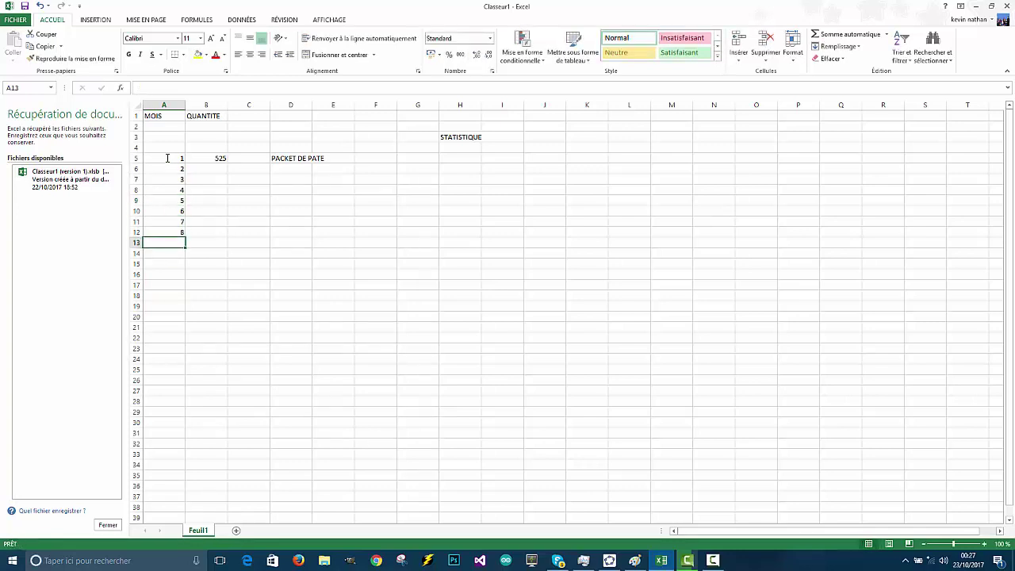
pyautogui.write('9')
pyautogui.press('Return')
pyautogui.write('10')
pyautogui.press('Return')
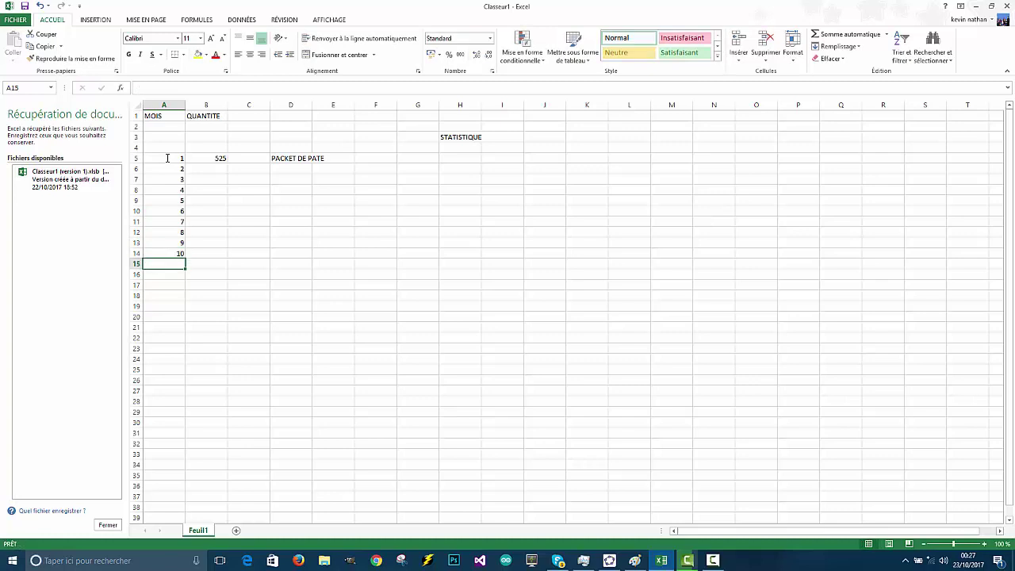
# Enter quantities 1024, 625, 741 and 231 in cells B6 to B9
pyautogui.click(226, 170)
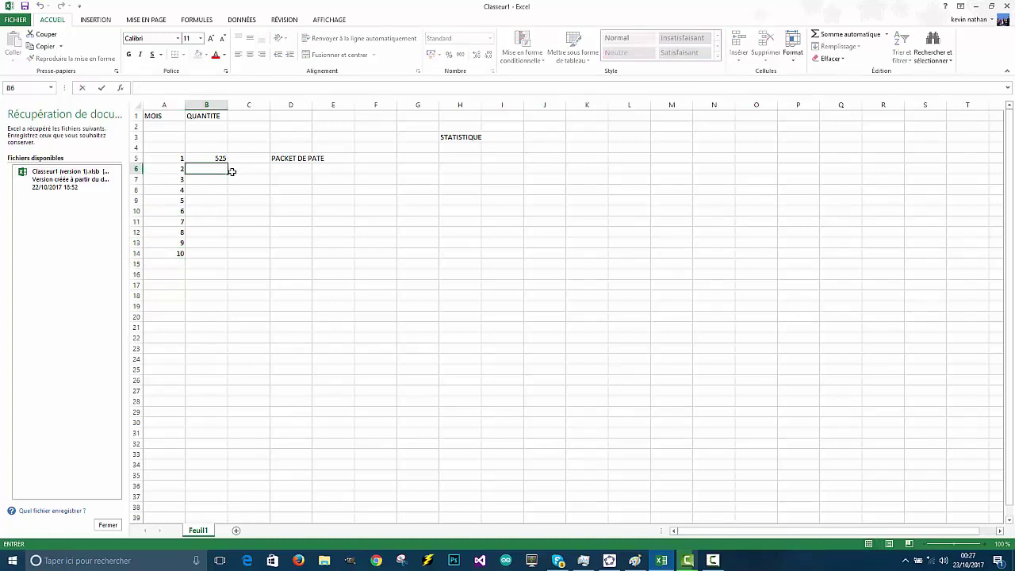
pyautogui.write('10')
pyautogui.write('24')
pyautogui.press('Return')
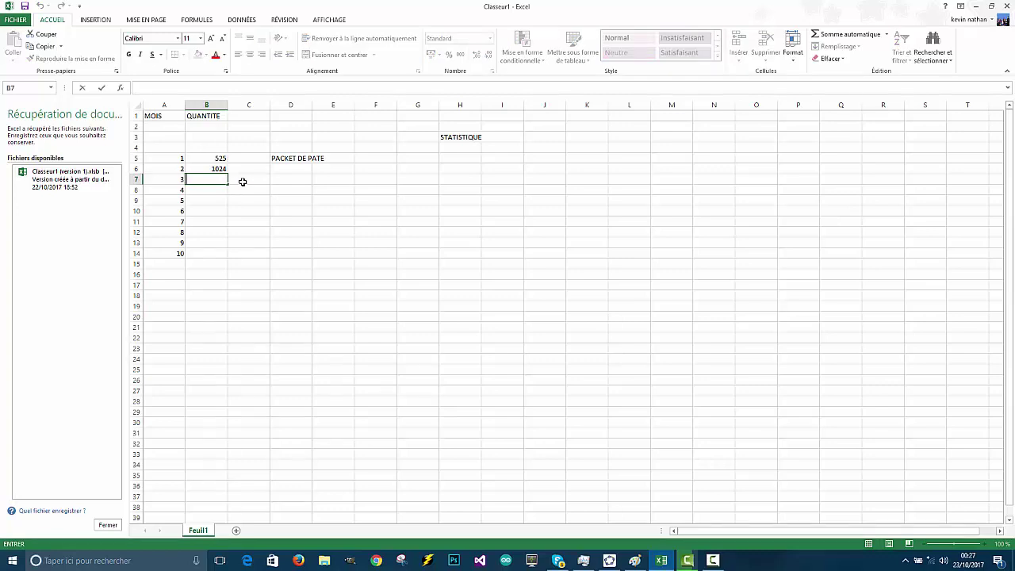
pyautogui.write('625')
pyautogui.press('Return')
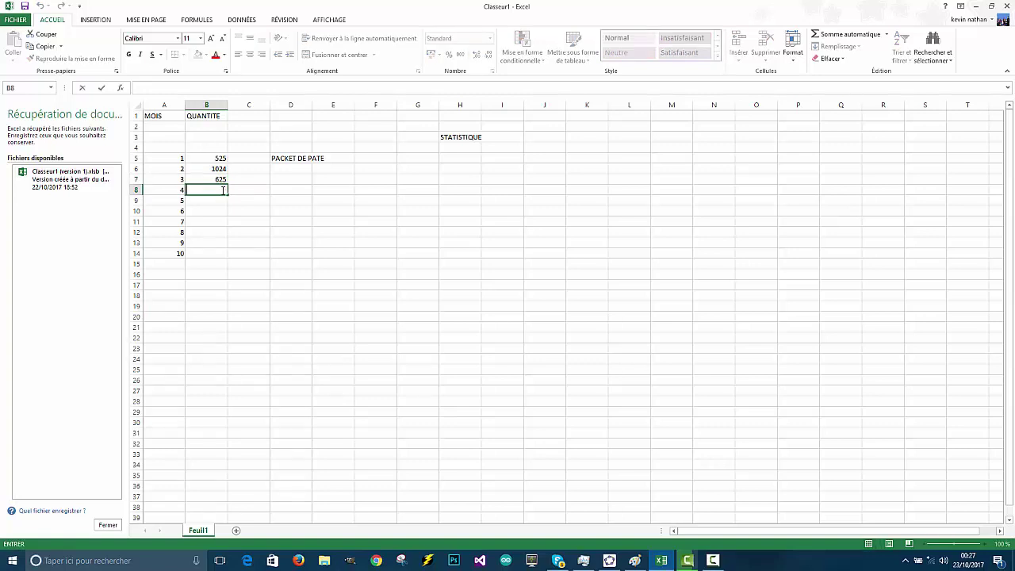
pyautogui.write('741')
pyautogui.press('Return')
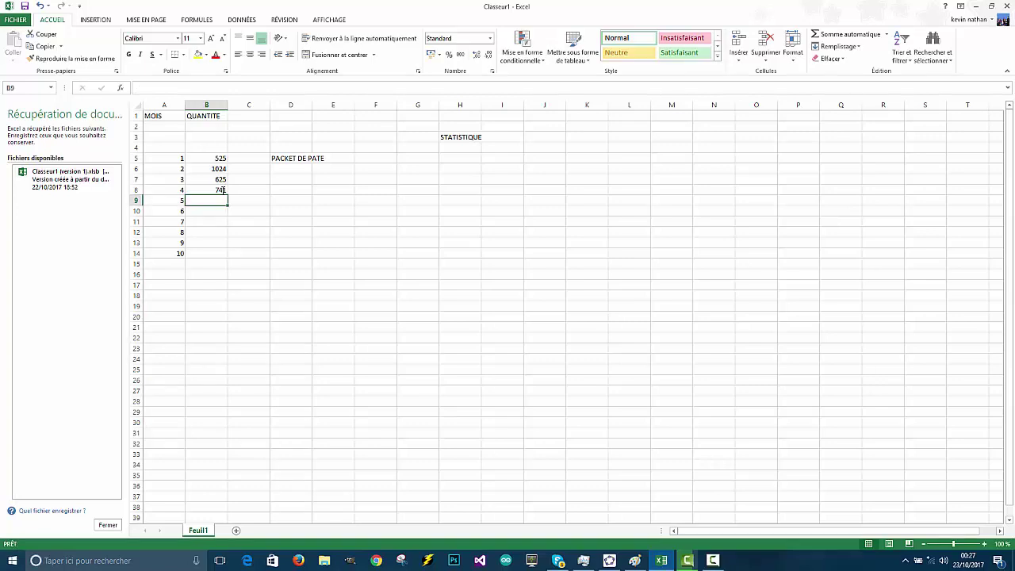
pyautogui.write('23')
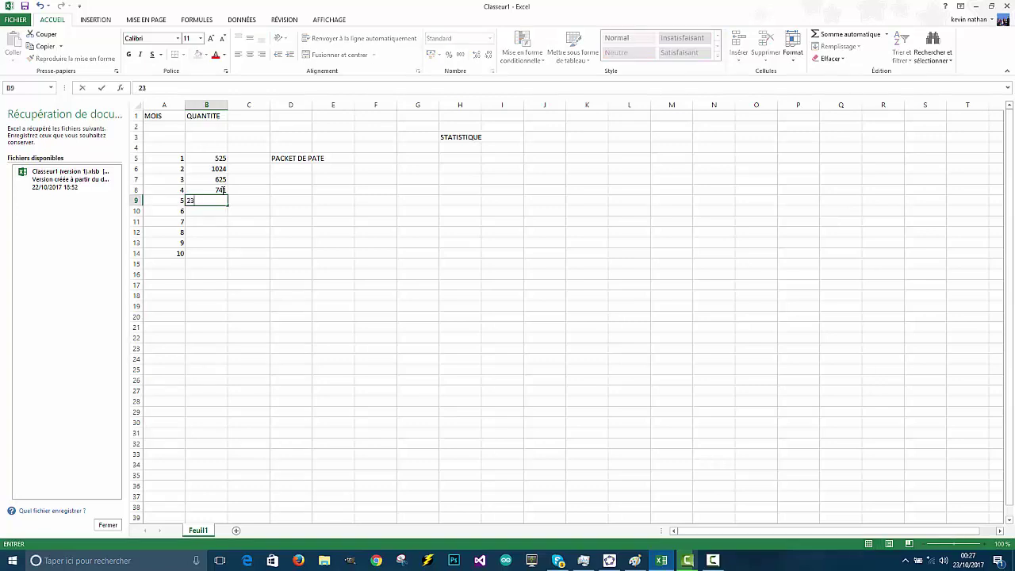
pyautogui.write('1')
pyautogui.press('Return')
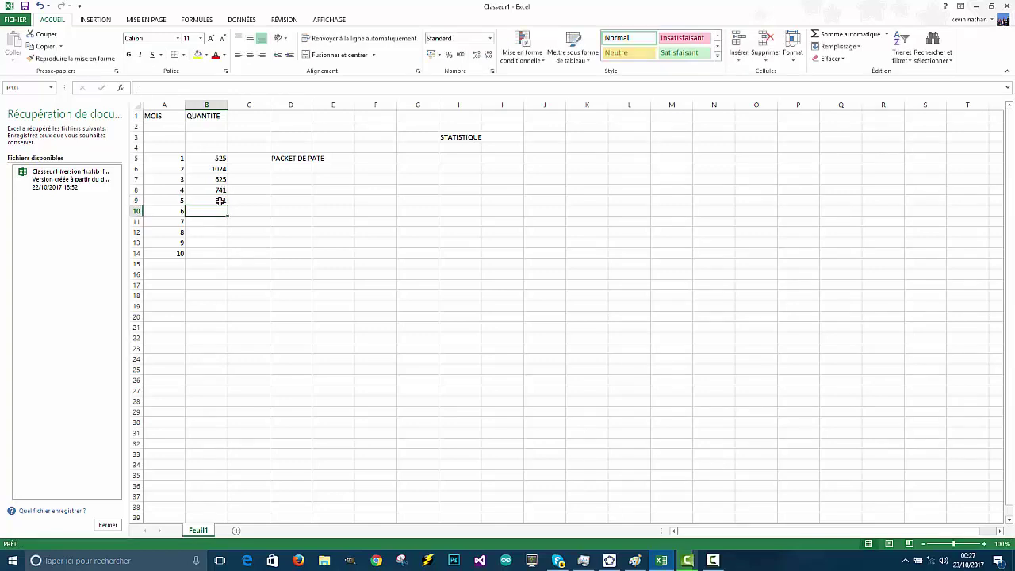
# Enter quantities 452, 965, 874, 2300 and 967 in cells B10 to B14
pyautogui.doubleClick(222, 211)
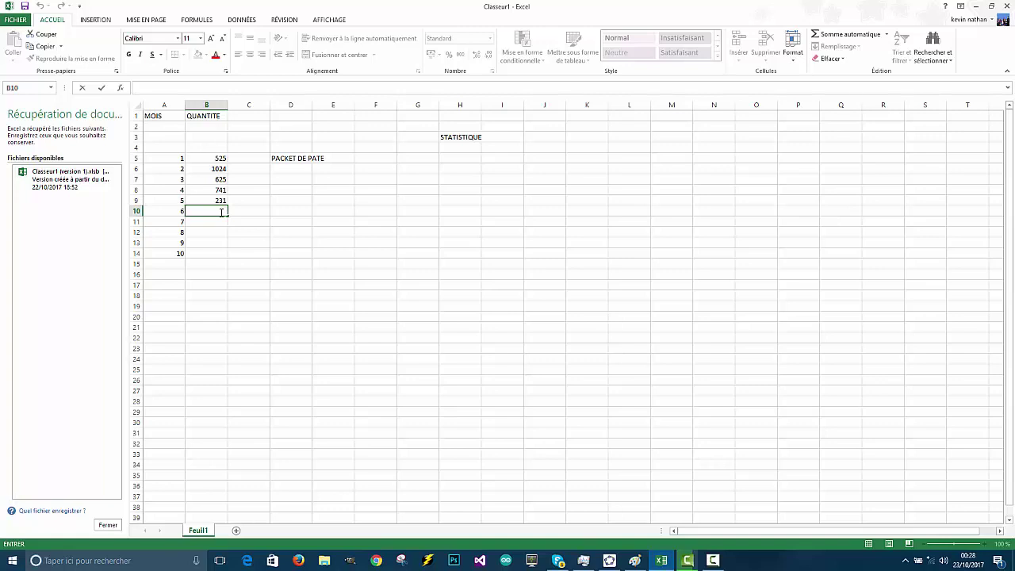
pyautogui.write('4')
pyautogui.write('32')
pyautogui.press('Return')
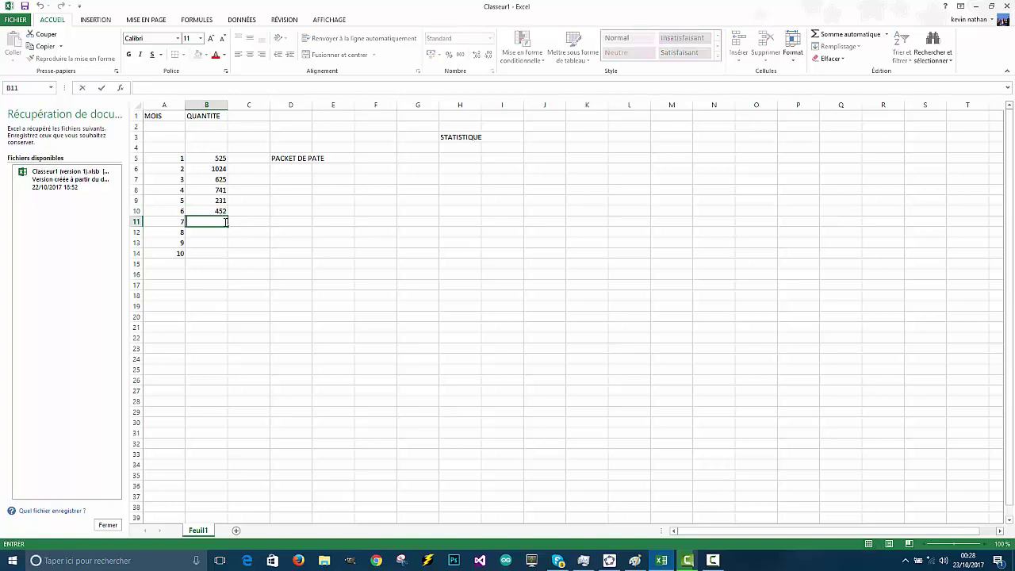
pyautogui.write('96')
pyautogui.write('5')
pyautogui.press('Return')
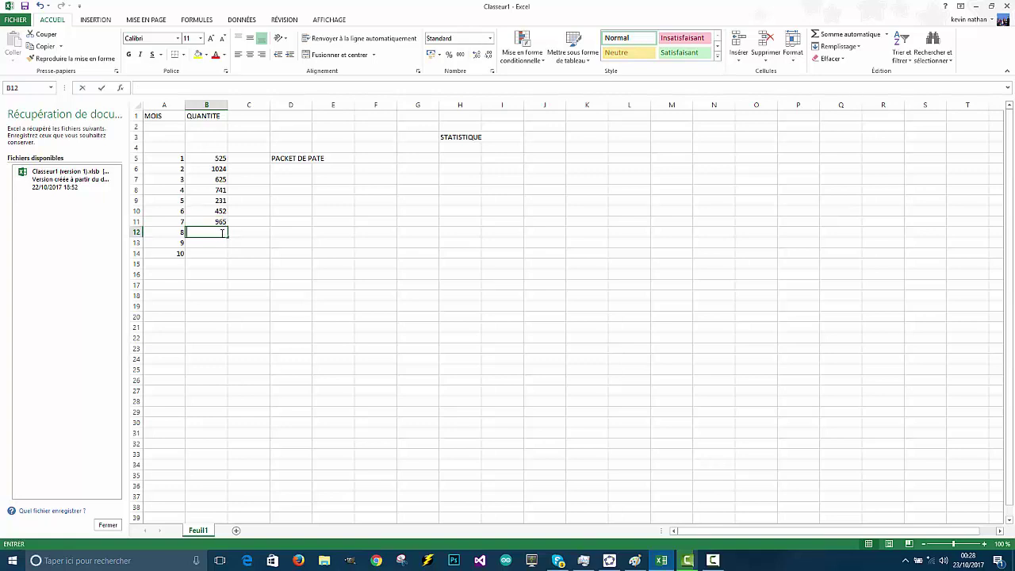
pyautogui.write('874')
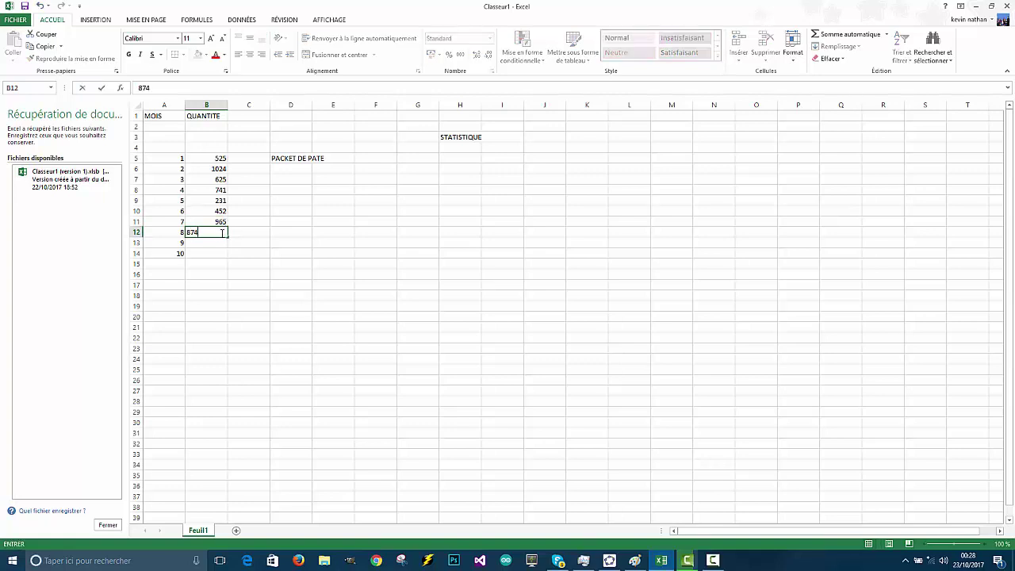
pyautogui.press('Return')
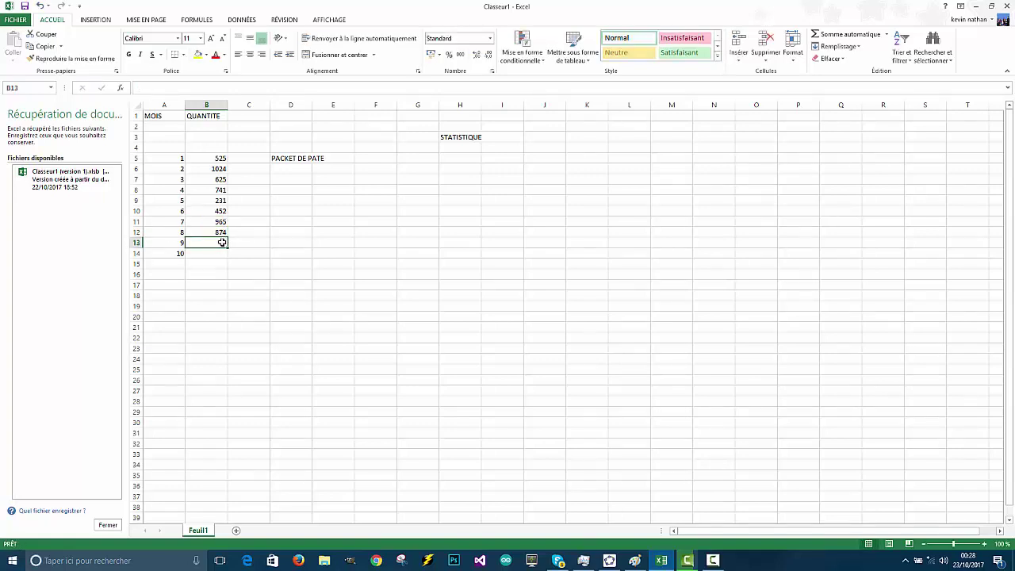
pyautogui.doubleClick(223, 243)
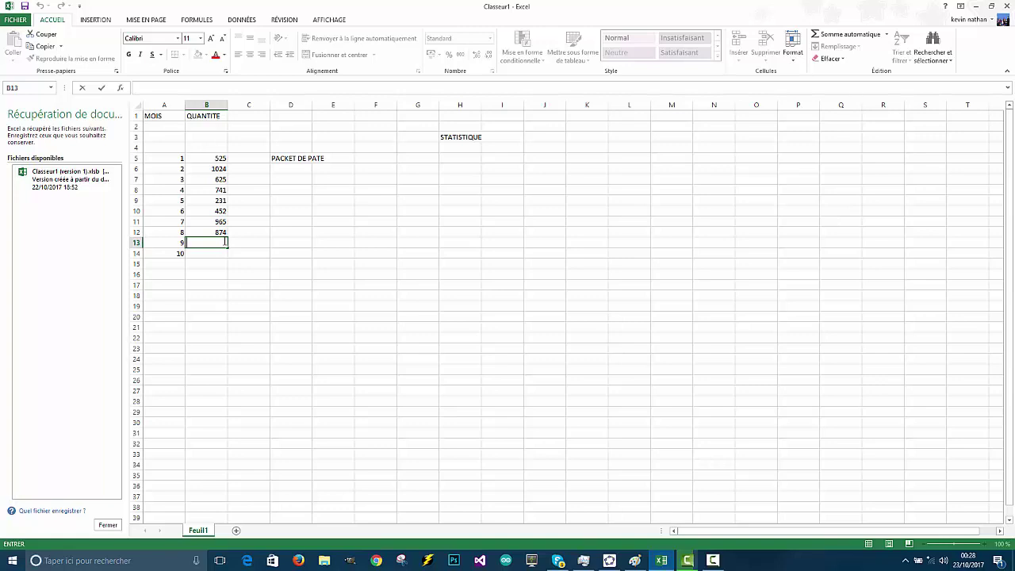
pyautogui.write('2300')
pyautogui.press('Return')
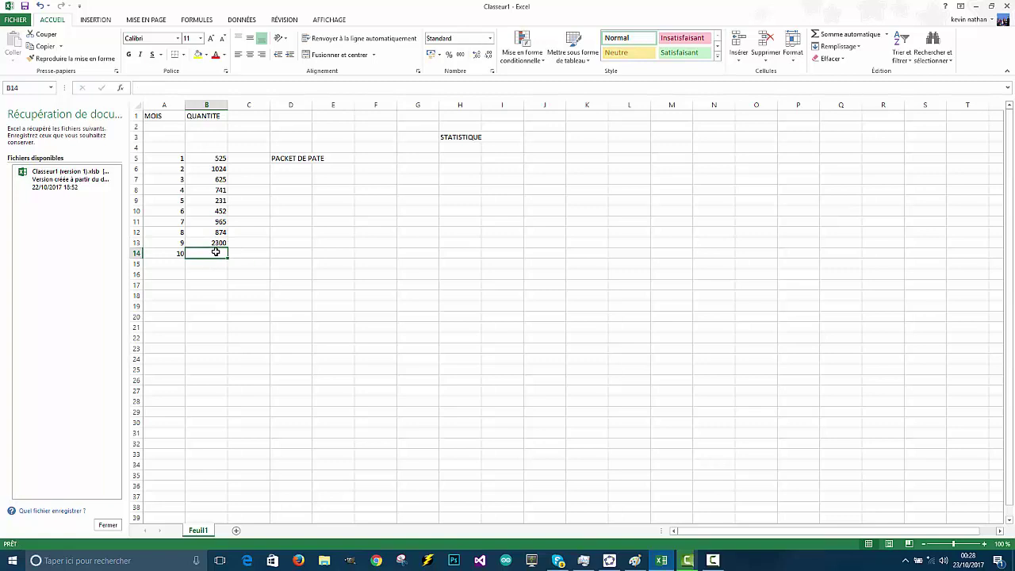
pyautogui.doubleClick(215, 251)
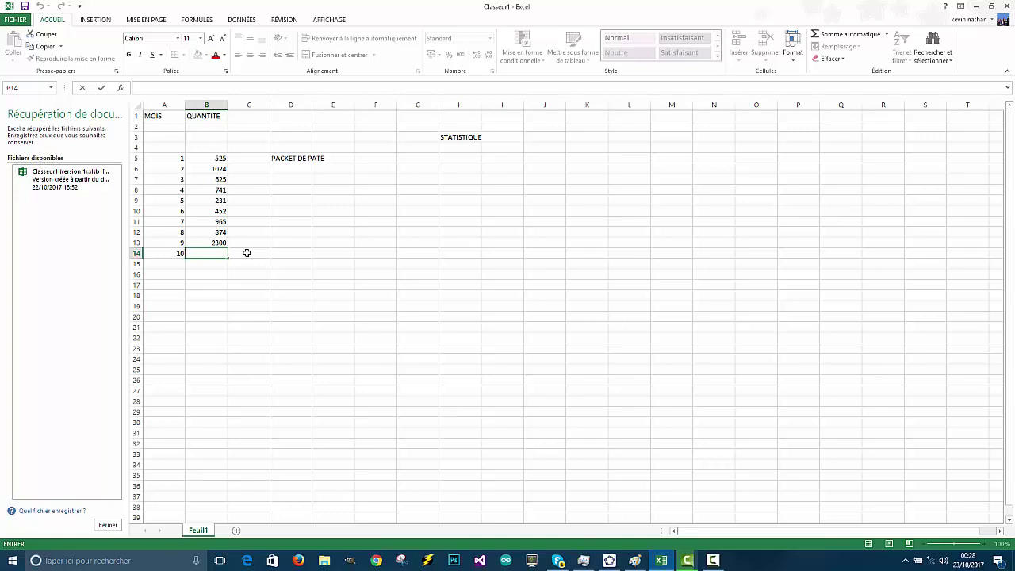
pyautogui.write('9')
pyautogui.write('67')
pyautogui.press('Return')
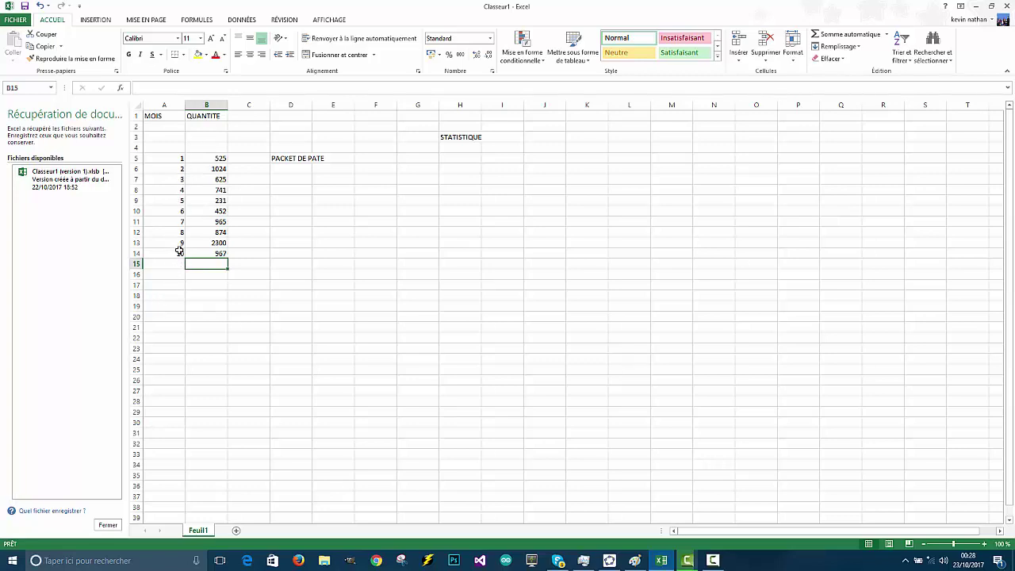
pyautogui.click(219, 159)
pyautogui.moveTo(220, 162); pyautogui.dragTo(219, 172)
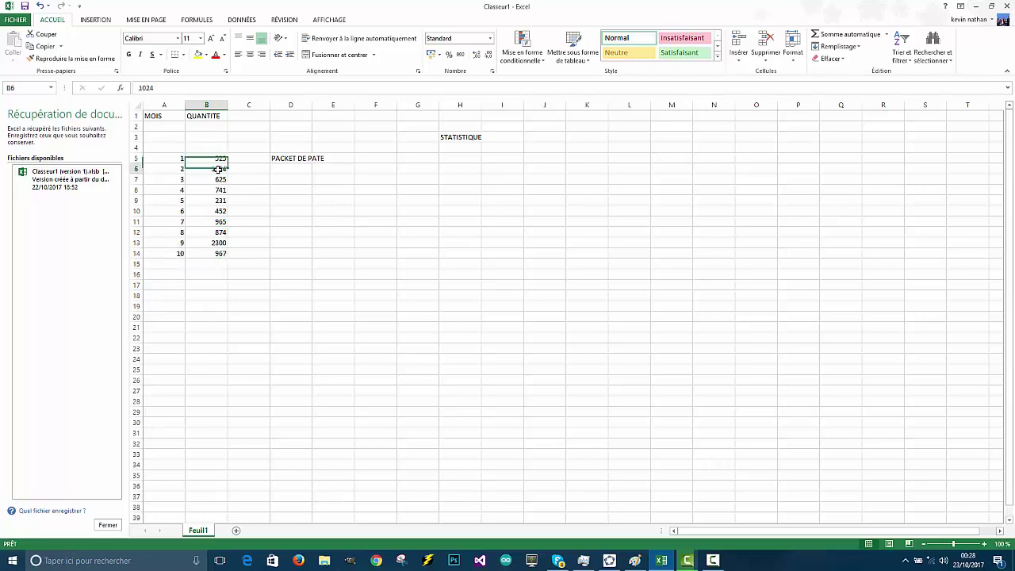
pyautogui.click(218, 156)
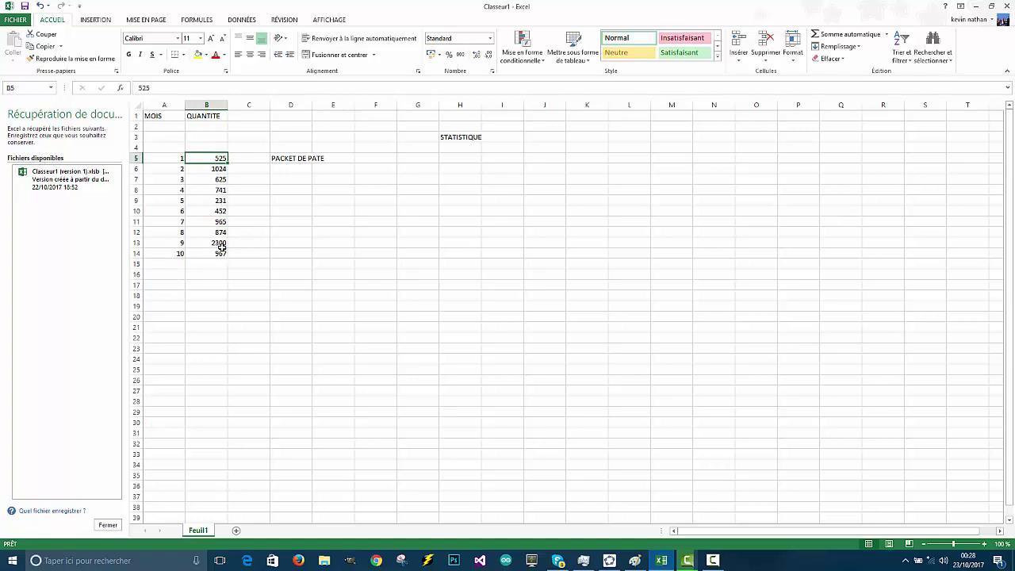
pyautogui.click(216, 168)
pyautogui.click(218, 182)
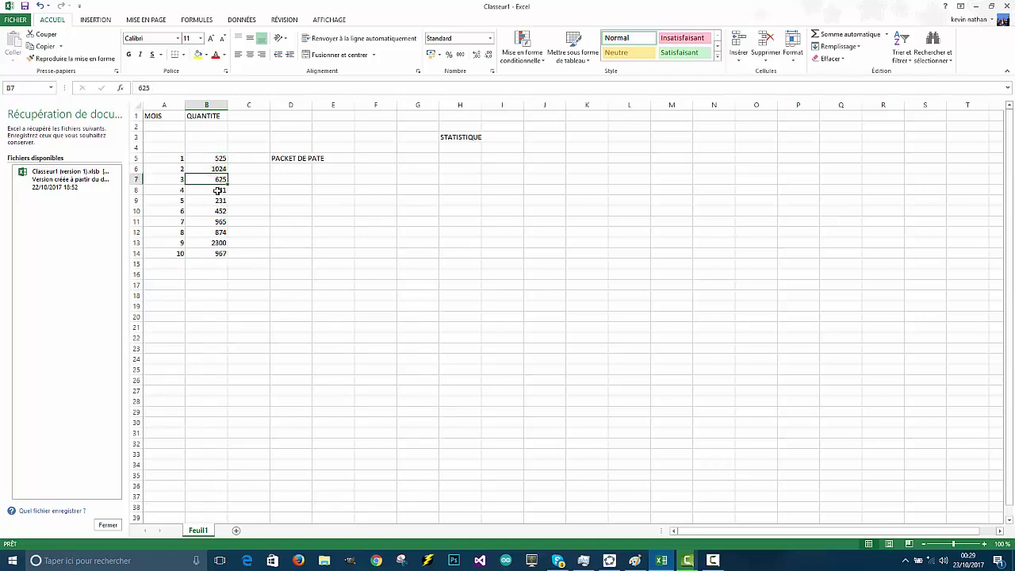
pyautogui.click(218, 191)
pyautogui.click(218, 200)
pyautogui.click(238, 249)
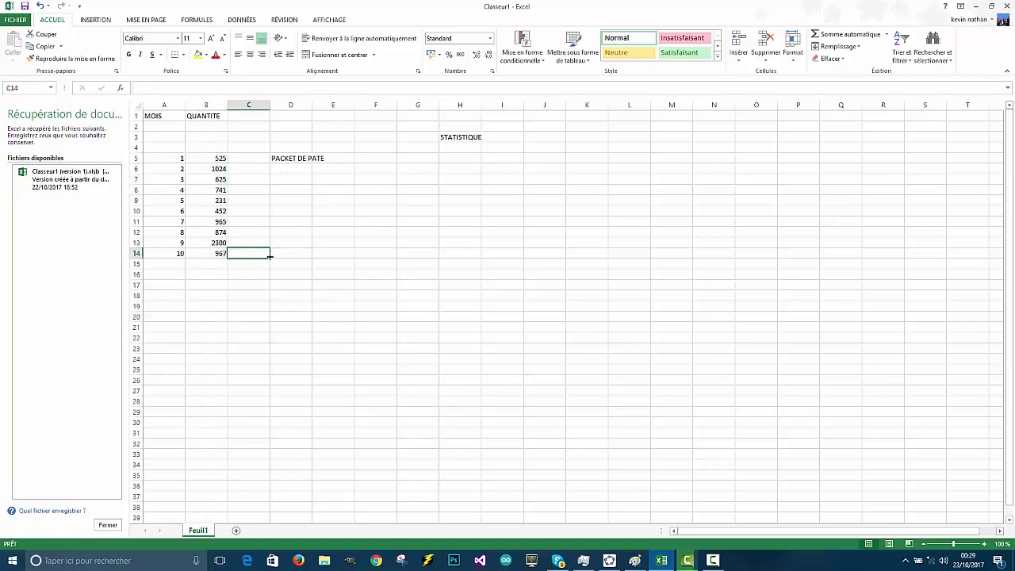
pyautogui.click(305, 221)
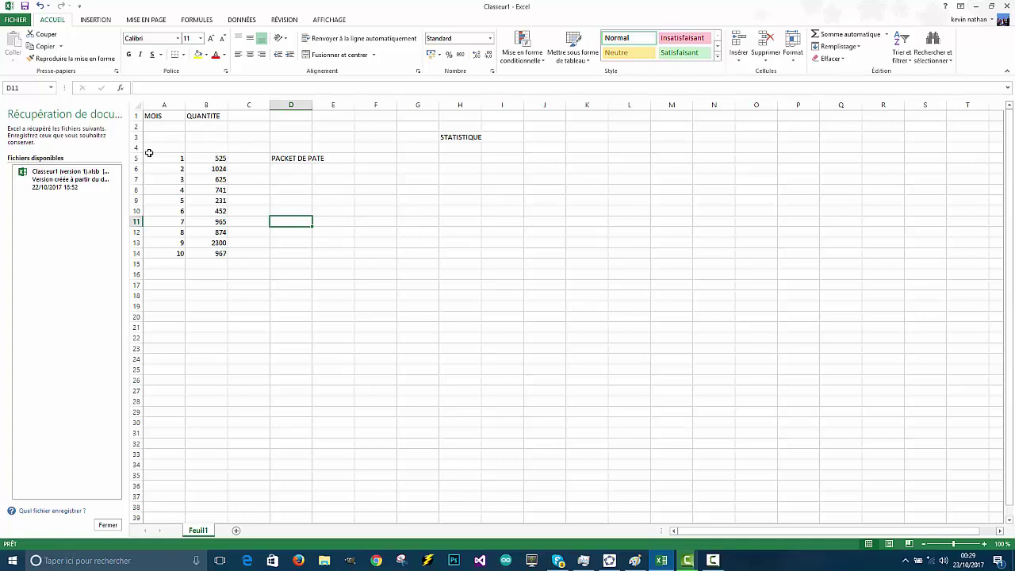
pyautogui.click(218, 159)
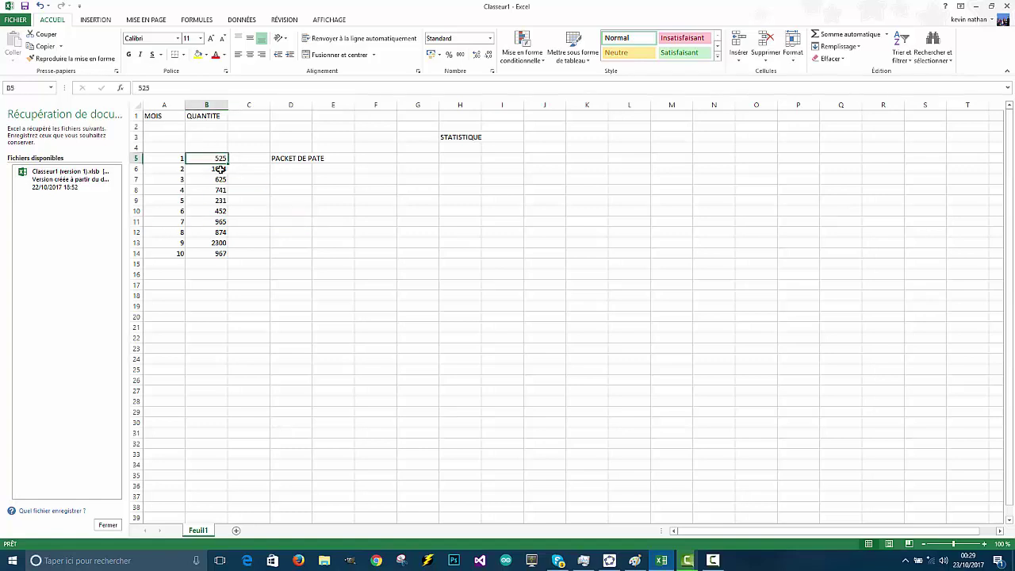
pyautogui.click(223, 252)
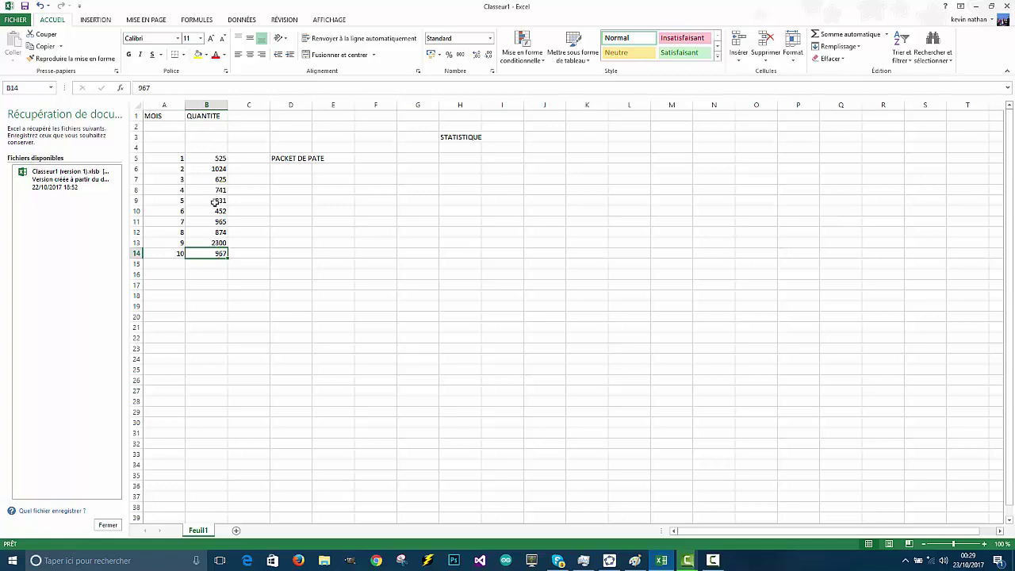
pyautogui.click(220, 159)
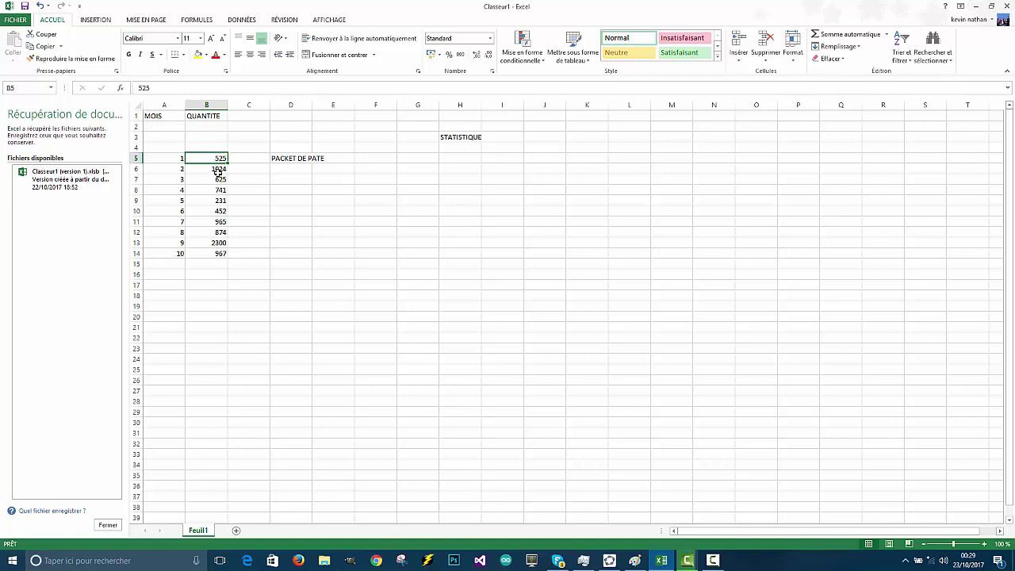
# Select the quantity cells B5 through B14 and bring up the INSERTION chart commands
pyautogui.keyDown('ctrl'); pyautogui.click(218, 169); pyautogui.keyUp('ctrl')
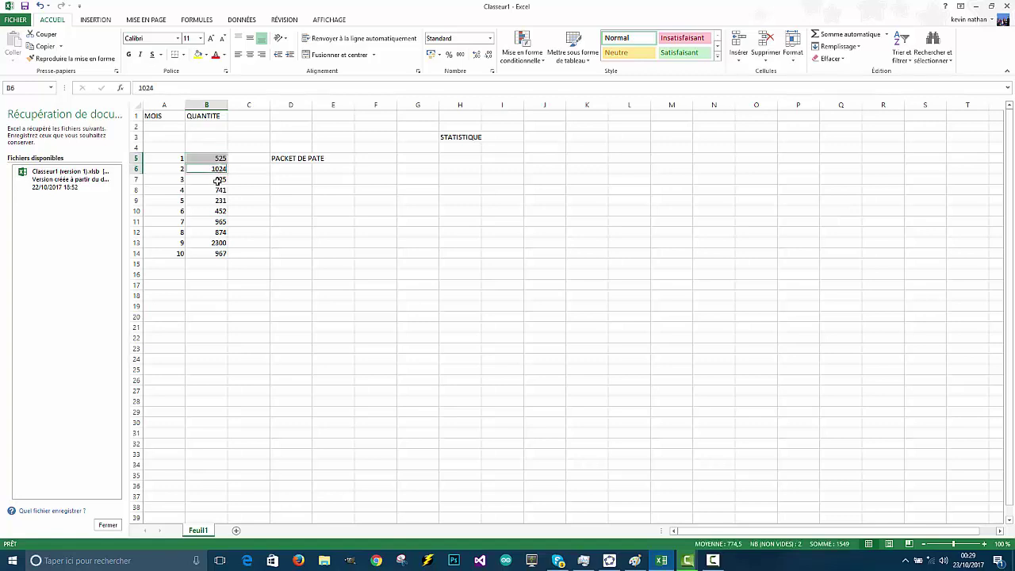
pyautogui.keyDown('ctrl'); pyautogui.click(217, 181); pyautogui.keyUp('ctrl')
pyautogui.keyDown('ctrl'); pyautogui.click(217, 190); pyautogui.keyUp('ctrl')
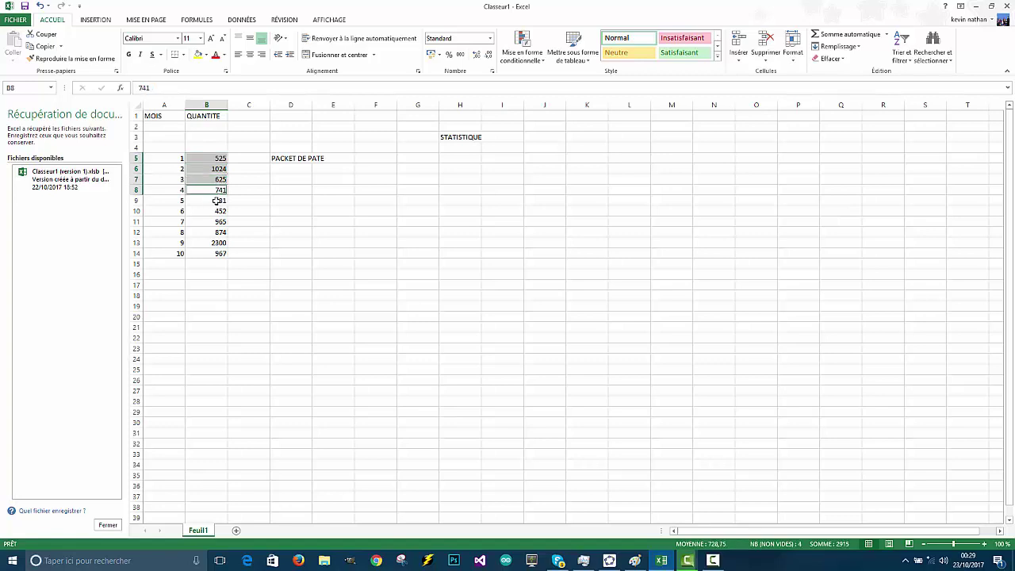
pyautogui.keyDown('ctrl'); pyautogui.click(215, 201); pyautogui.keyUp('ctrl')
pyautogui.keyDown('ctrl'); pyautogui.click(217, 211); pyautogui.keyUp('ctrl')
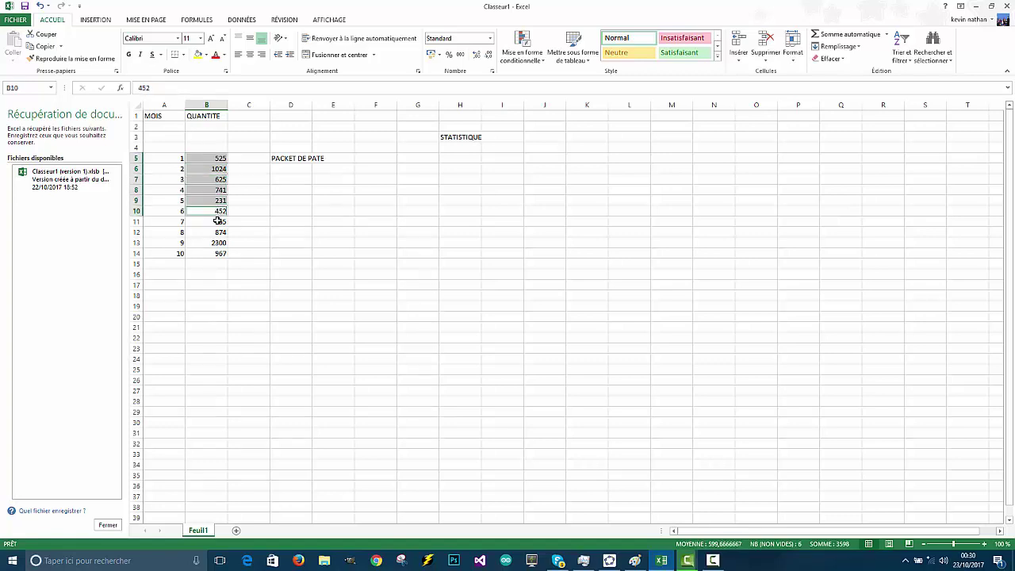
pyautogui.keyDown('ctrl'); pyautogui.click(217, 221); pyautogui.keyUp('ctrl')
pyautogui.keyDown('ctrl'); pyautogui.click(217, 232); pyautogui.keyUp('ctrl')
pyautogui.keyDown('ctrl'); pyautogui.click(218, 243); pyautogui.keyUp('ctrl')
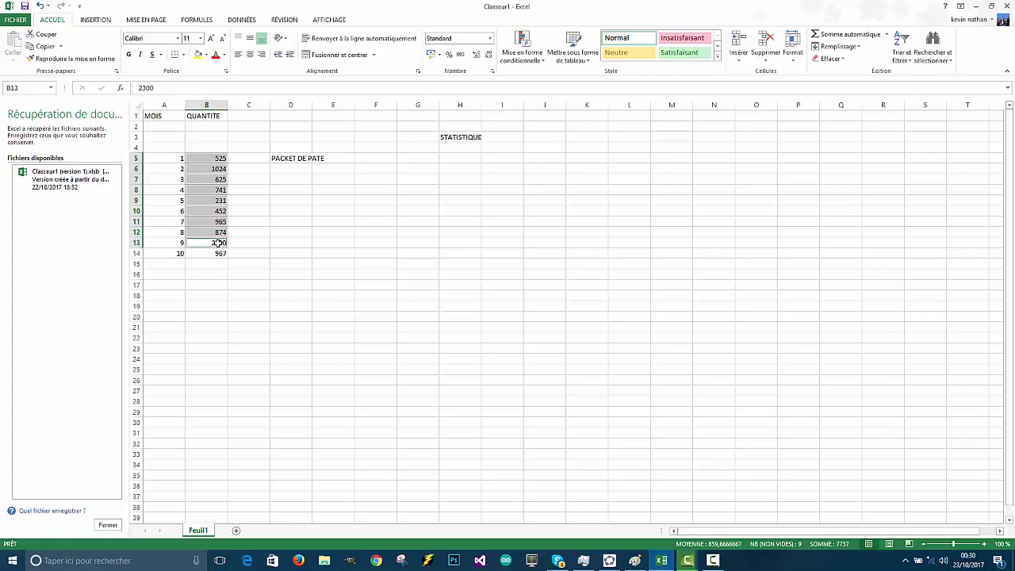
pyautogui.keyDown('ctrl'); pyautogui.click(220, 253); pyautogui.keyUp('ctrl')
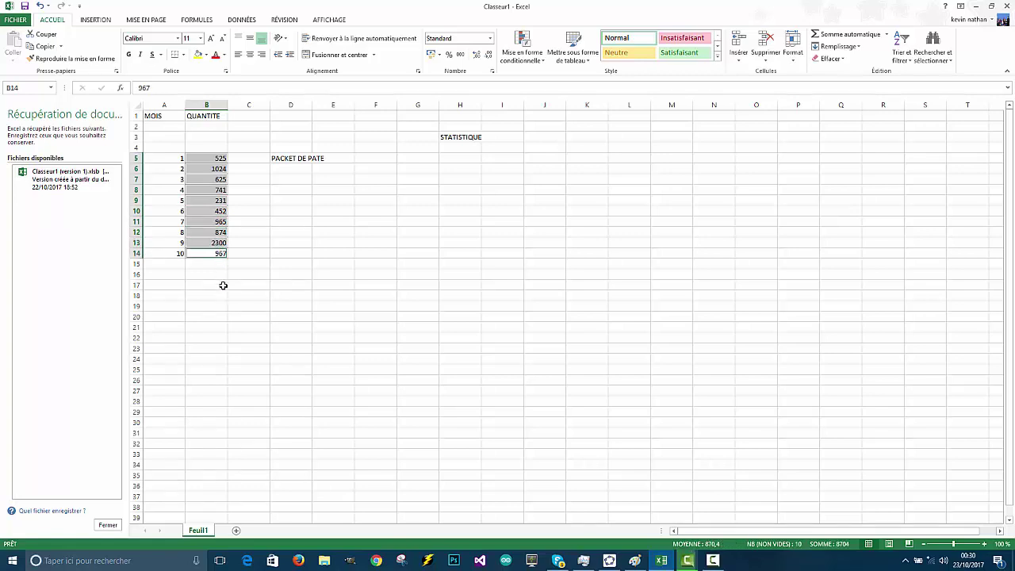
pyautogui.click(98, 24)
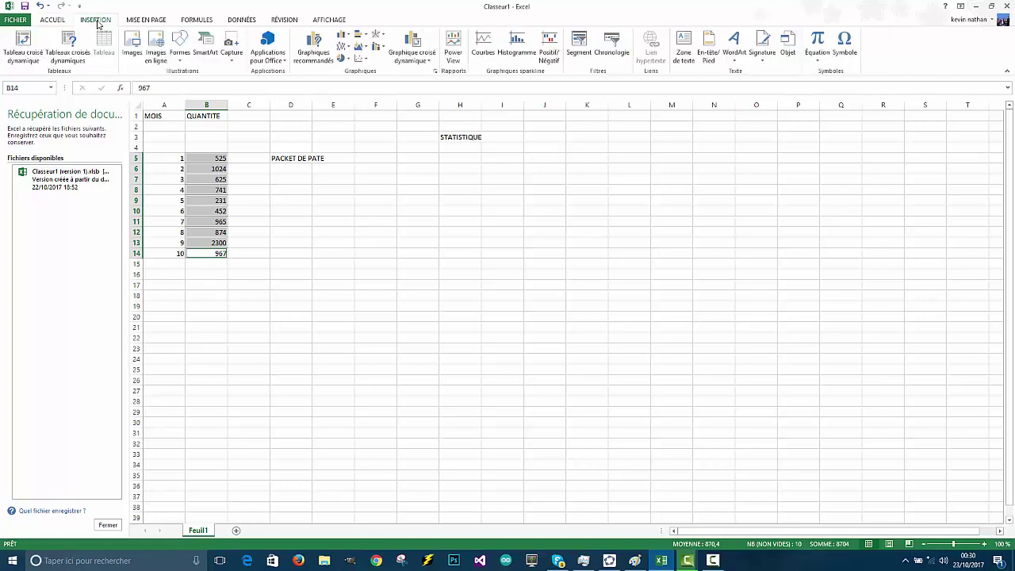
# Insert a scatter chart with straight lines and markers from the Nuages de points list
pyautogui.click(364, 60)
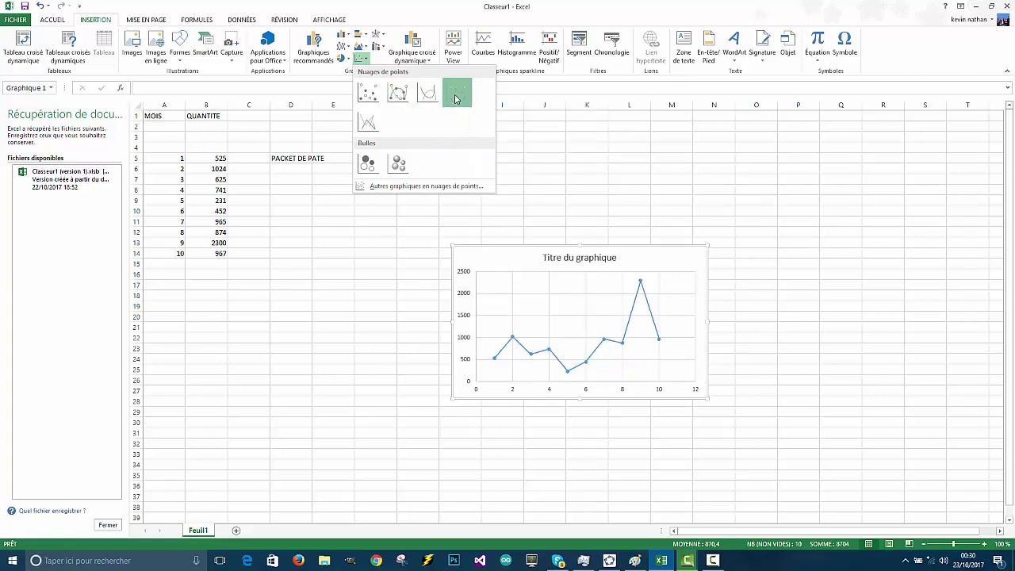
pyautogui.click(455, 96)
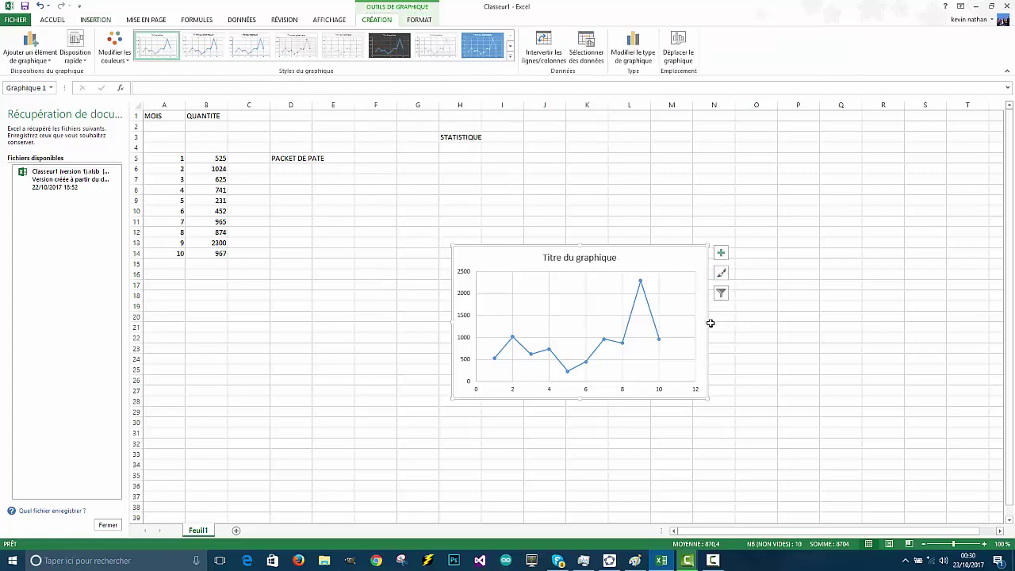
# Drag the chart's right, left, bottom and top edges outward to enlarge it
pyautogui.moveTo(708, 321); pyautogui.dragTo(905, 331)
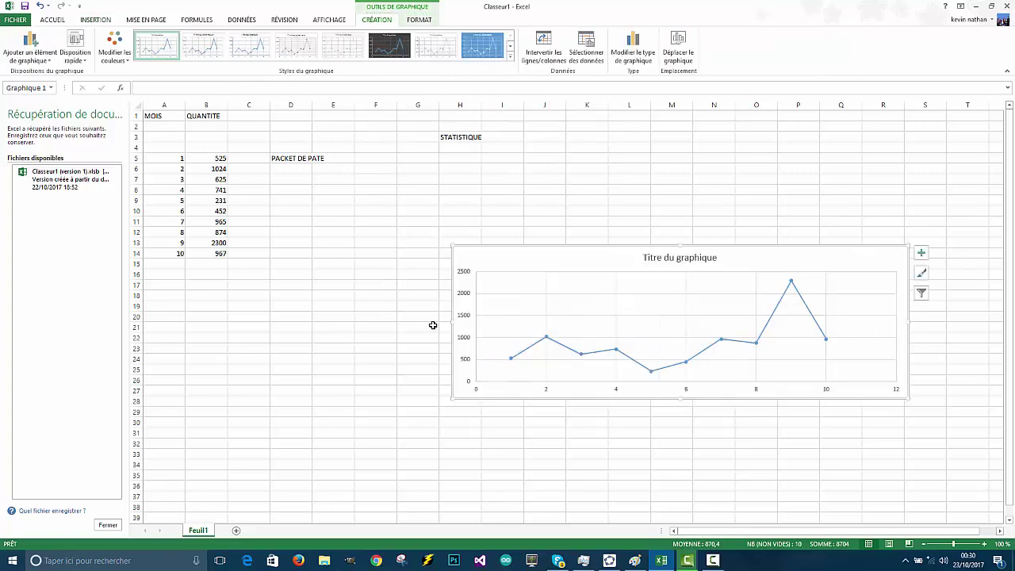
pyautogui.moveTo(452, 321); pyautogui.dragTo(335, 318)
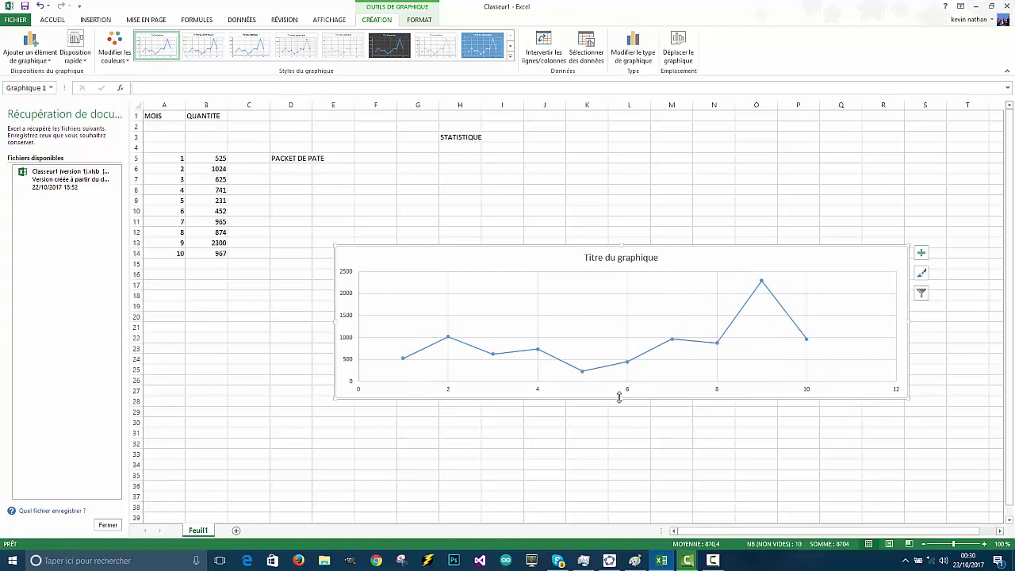
pyautogui.moveTo(622, 400); pyautogui.dragTo(625, 494)
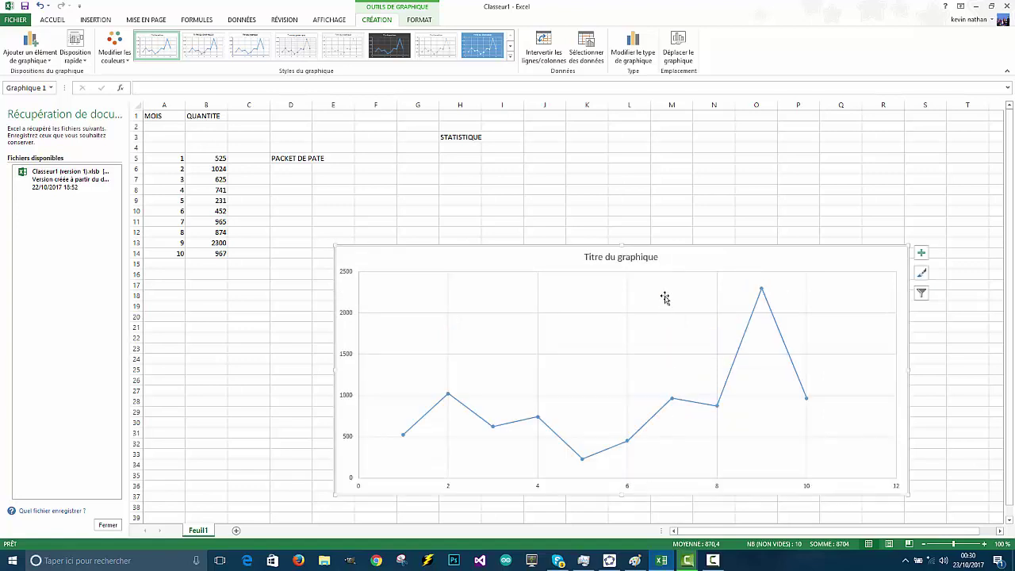
pyautogui.moveTo(626, 246); pyautogui.dragTo(622, 199)
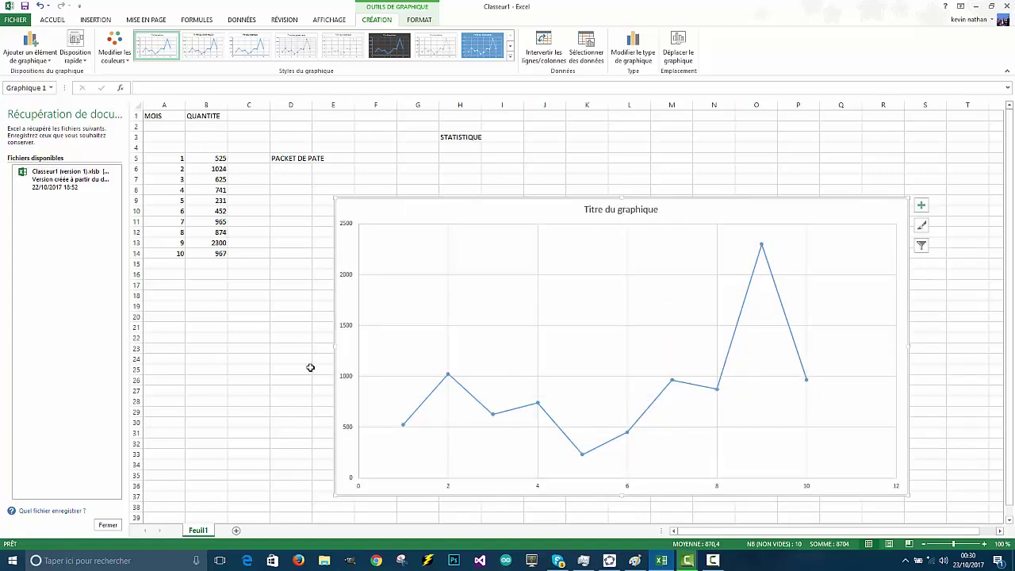
pyautogui.moveTo(333, 348); pyautogui.dragTo(277, 348)
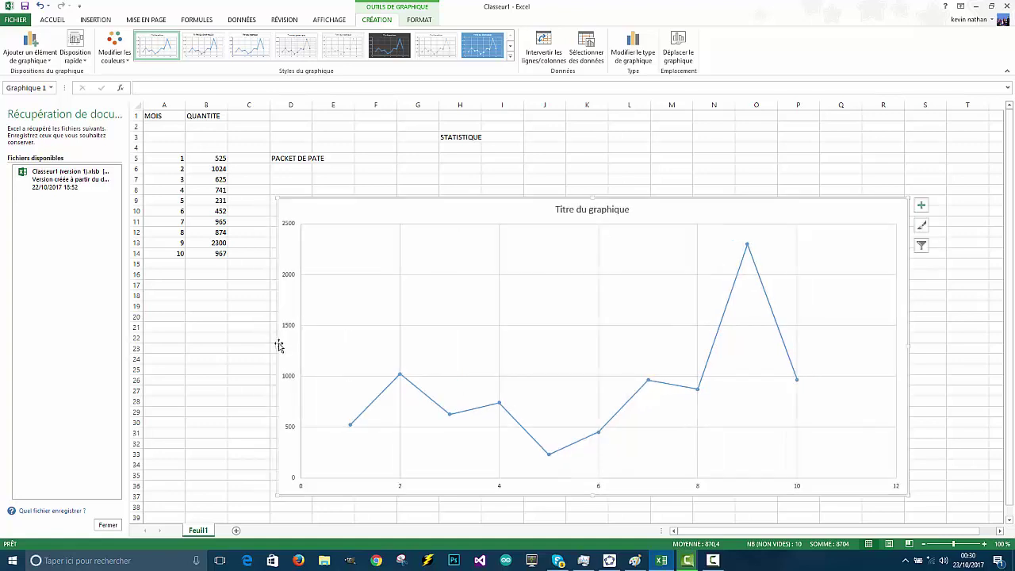
# In Format de l'axe, set the vertical axis Minimum to 0 and Maximum to 2500
pyautogui.click(289, 224)
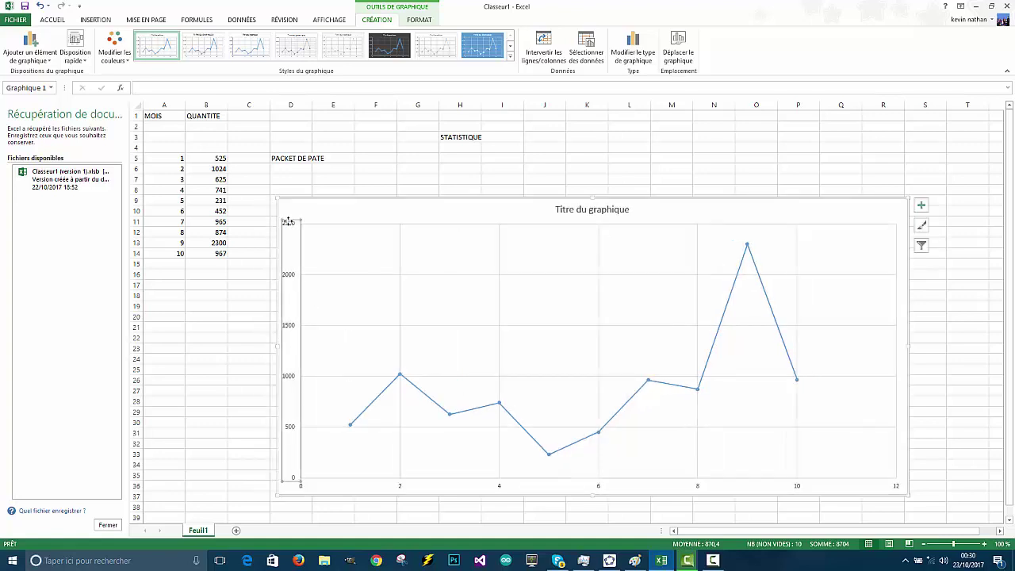
pyautogui.doubleClick(289, 225)
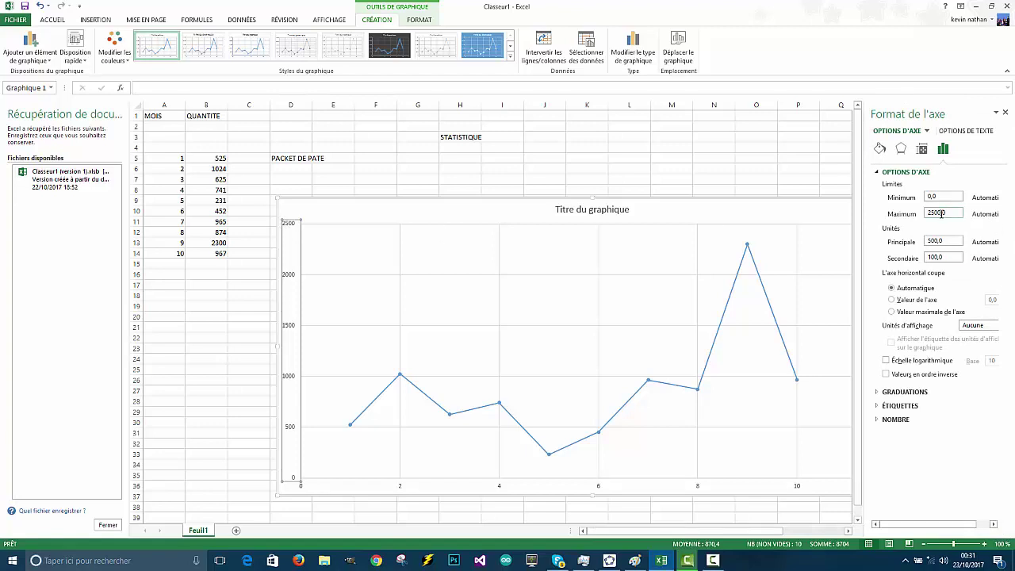
pyautogui.press('Return')
pyautogui.write('2350')
pyautogui.press('Return')
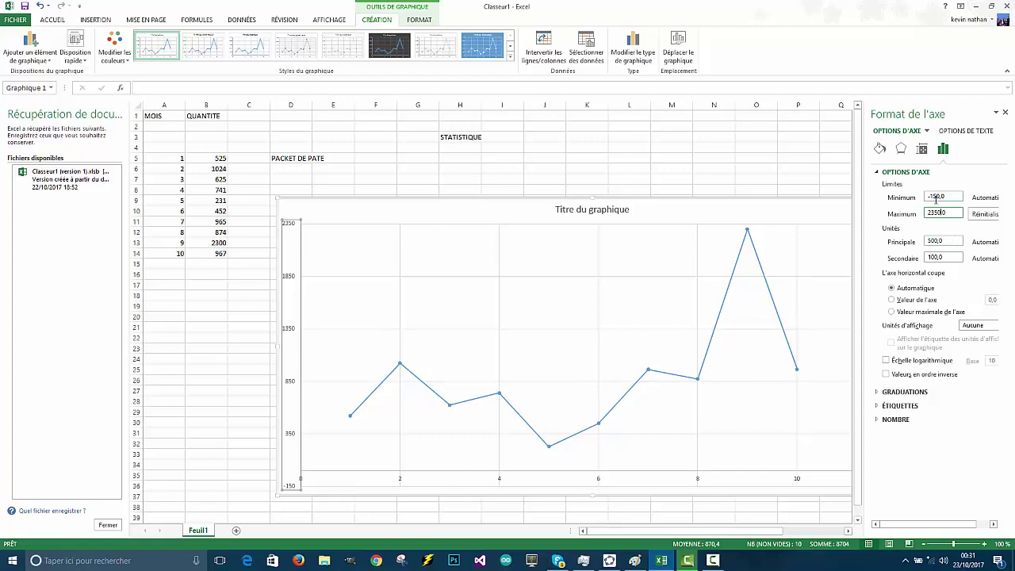
pyautogui.moveTo(939, 198); pyautogui.dragTo(913, 197)
pyautogui.write('0')
pyautogui.press('Return')
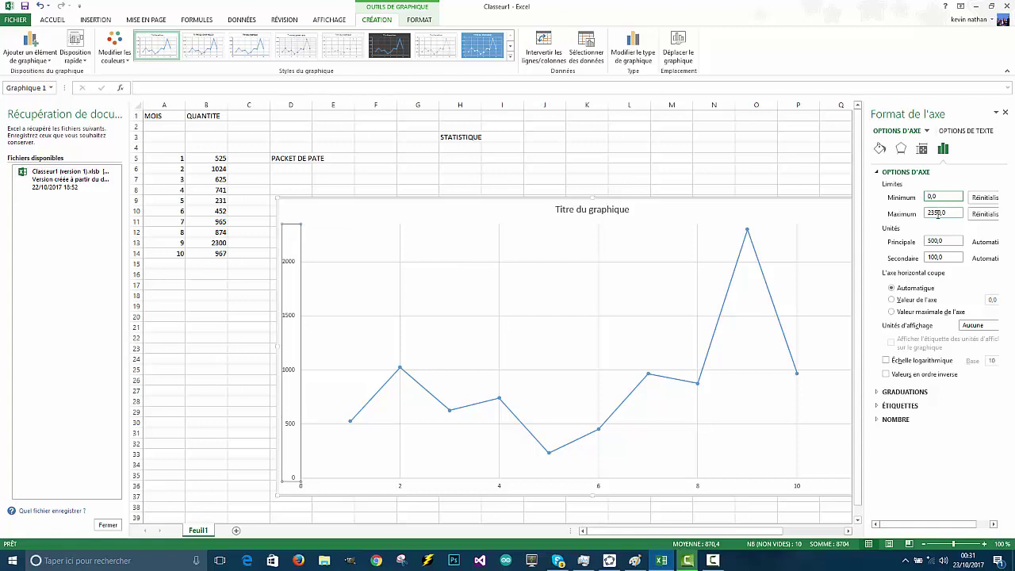
pyautogui.moveTo(947, 212); pyautogui.dragTo(936, 211)
pyautogui.write('2')
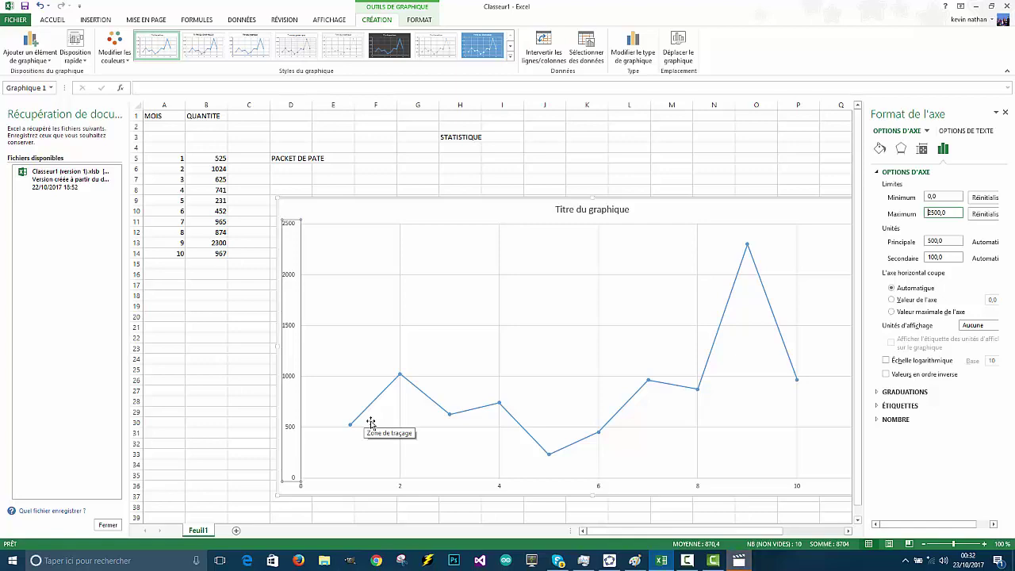
# Fix the horizontal axis maximum at 10 in Format de l'axe, showing months 0 to 10
pyautogui.click(401, 486)
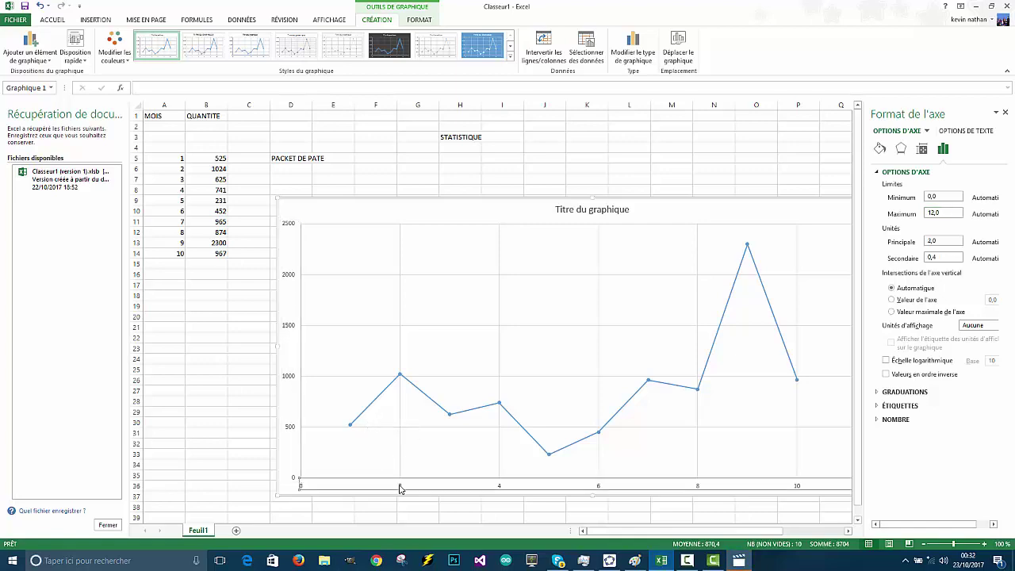
pyautogui.rightClick(738, 564)
pyautogui.click(681, 544)
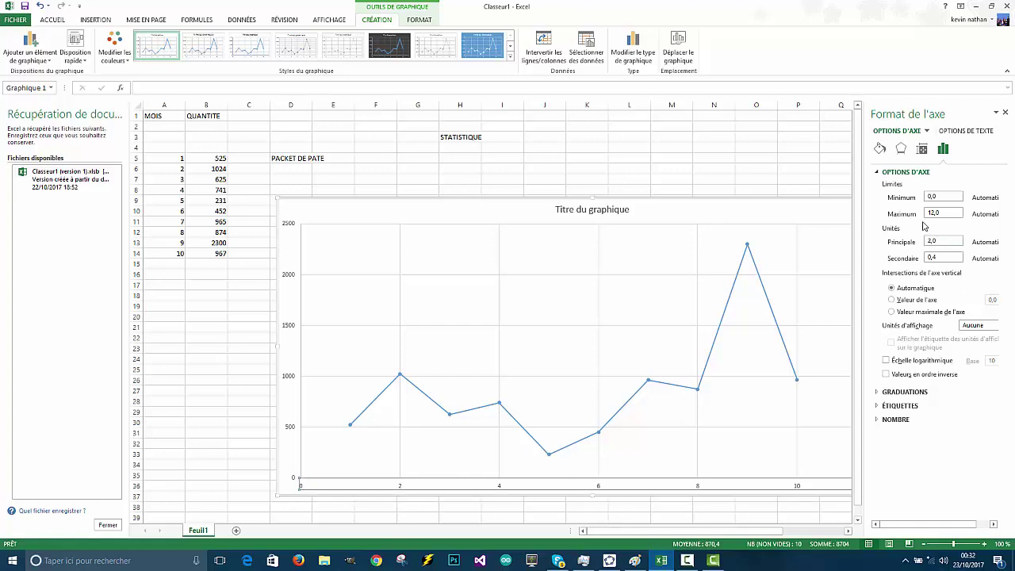
pyautogui.click(934, 213)
pyautogui.write('9')
pyautogui.press('Return')
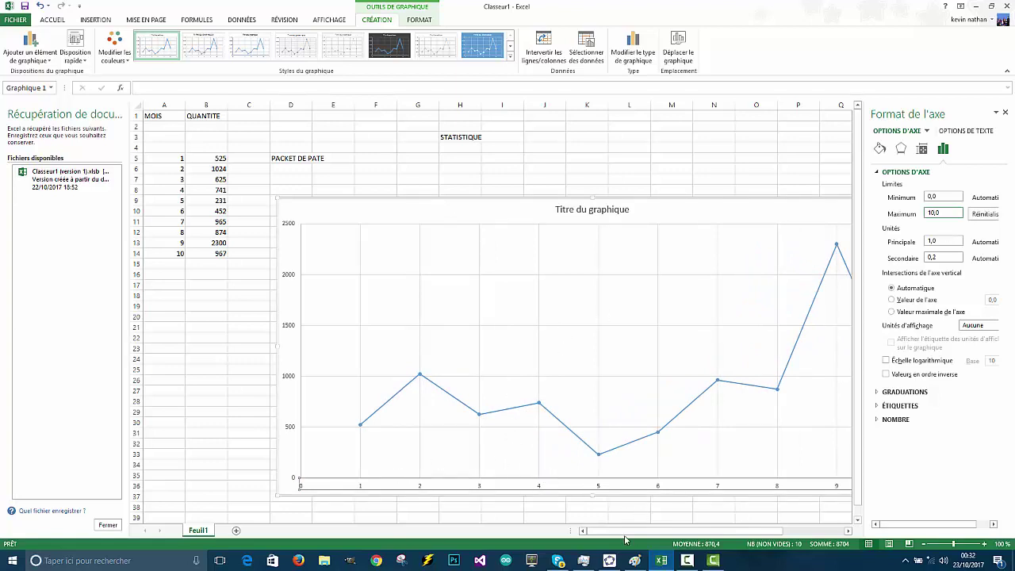
pyautogui.moveTo(623, 537); pyautogui.dragTo(649, 534)
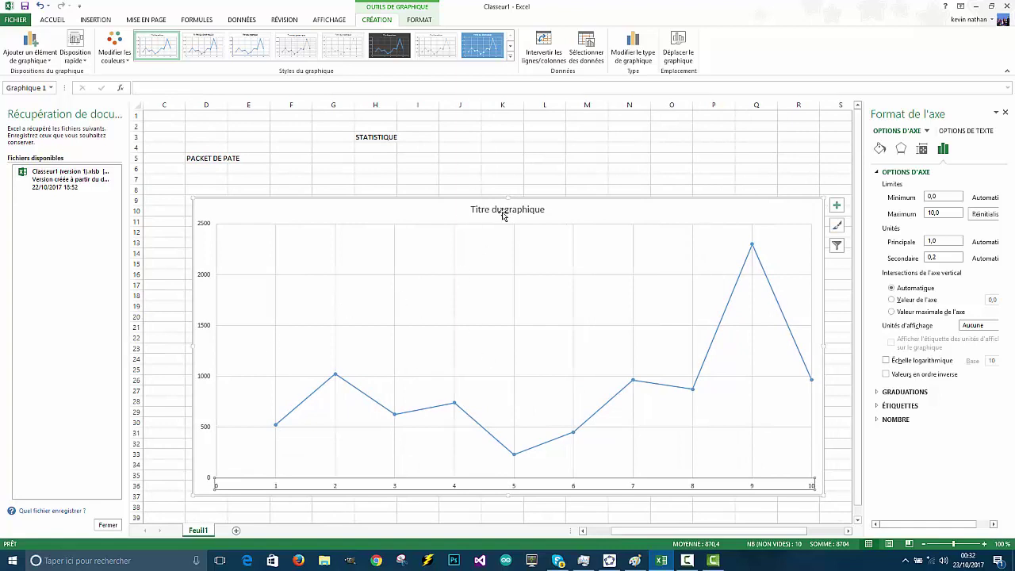
# Replace the placeholder 'Titre du graphique' with the title 'ce qui a était vendu'
pyautogui.click(530, 211)
pyautogui.moveTo(545, 211); pyautogui.dragTo(472, 214)
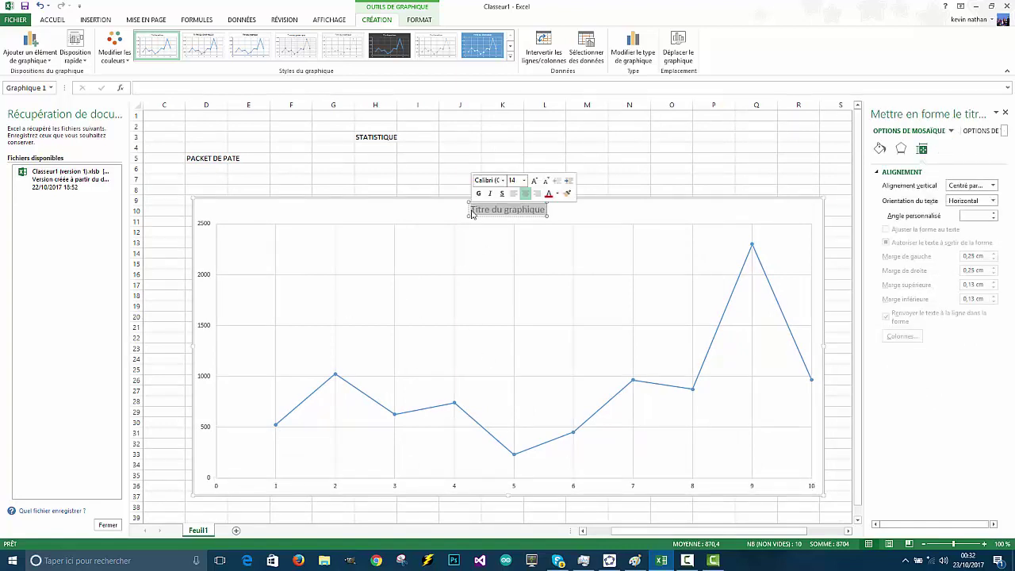
pyautogui.press('Delete')
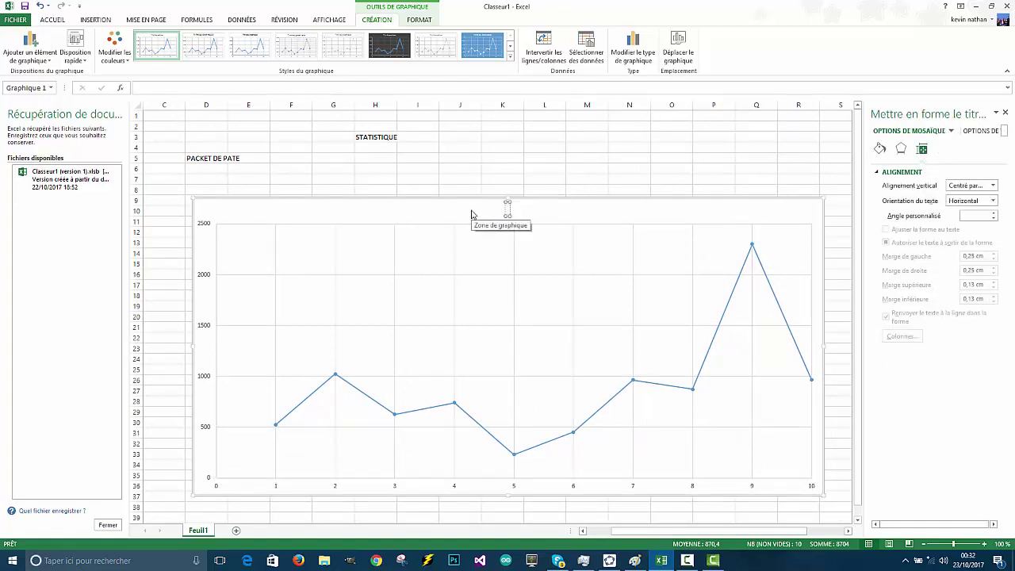
pyautogui.write('CE QUI')
pyautogui.write(' A 2T')
pyautogui.write('AIT')
pyautogui.press('BackSpace')
pyautogui.press('BackSpace')
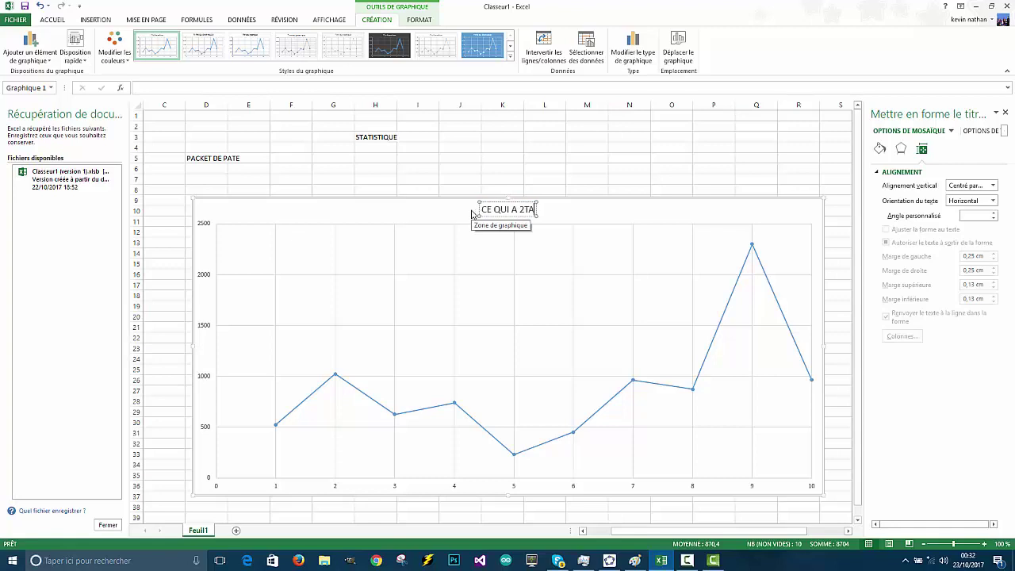
pyautogui.press('BackSpace')
pyautogui.press('BackSpace')
pyautogui.press('BackSpace')
pyautogui.press('BackSpace')
pyautogui.press('BackSpace')
pyautogui.press('BackSpace')
pyautogui.press('BackSpace')
pyautogui.press('BackSpace')
pyautogui.press('BackSpace')
pyautogui.press('BackSpace')
pyautogui.press('BackSpace')
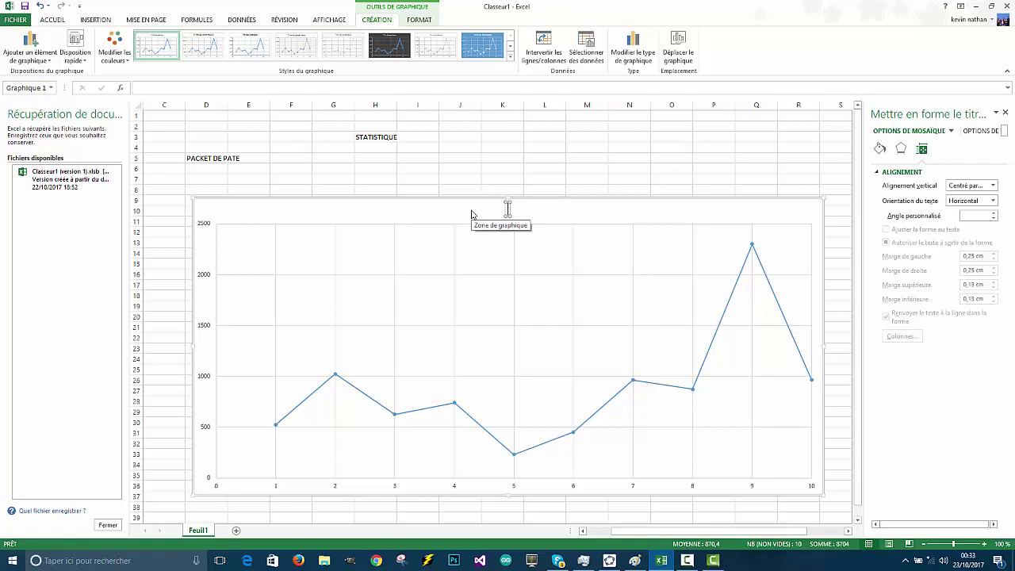
pyautogui.write('ce qui ')
pyautogui.write('a éta')
pyautogui.write('it vendu')
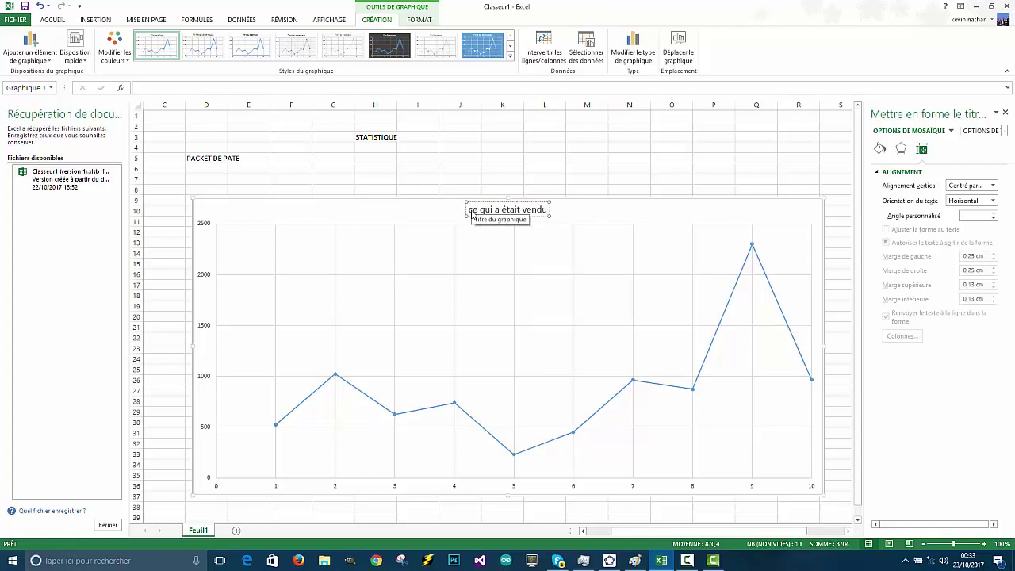
pyautogui.click(595, 214)
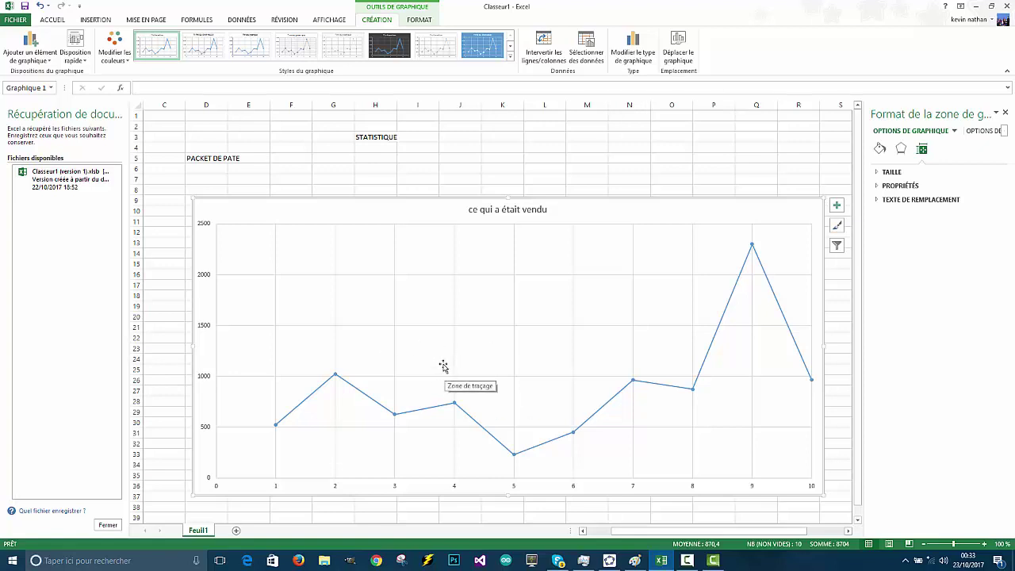
# Apply the blue chart style and return the Styles du graphique gallery to its row
pyautogui.click(491, 52)
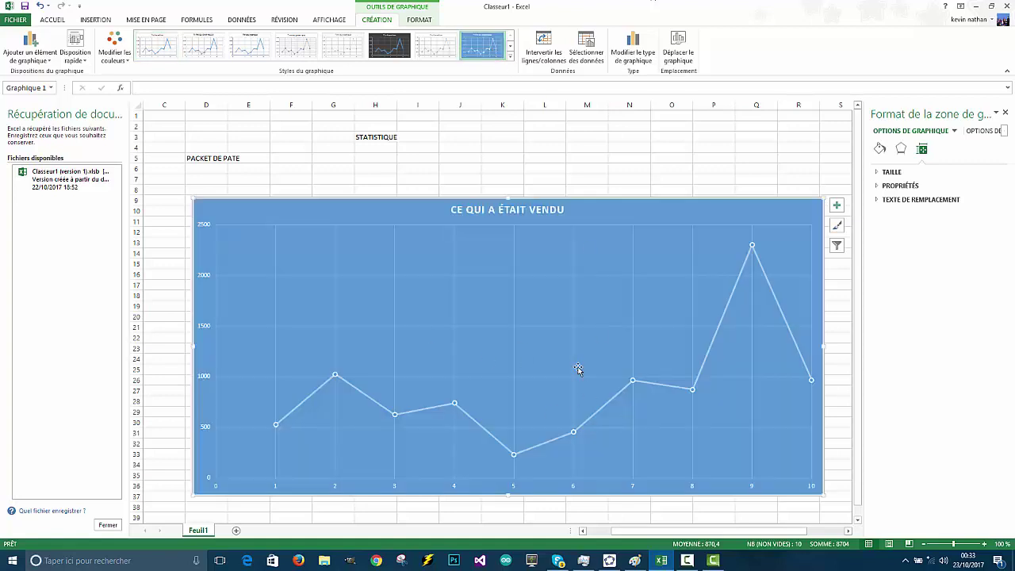
pyautogui.click(512, 50)
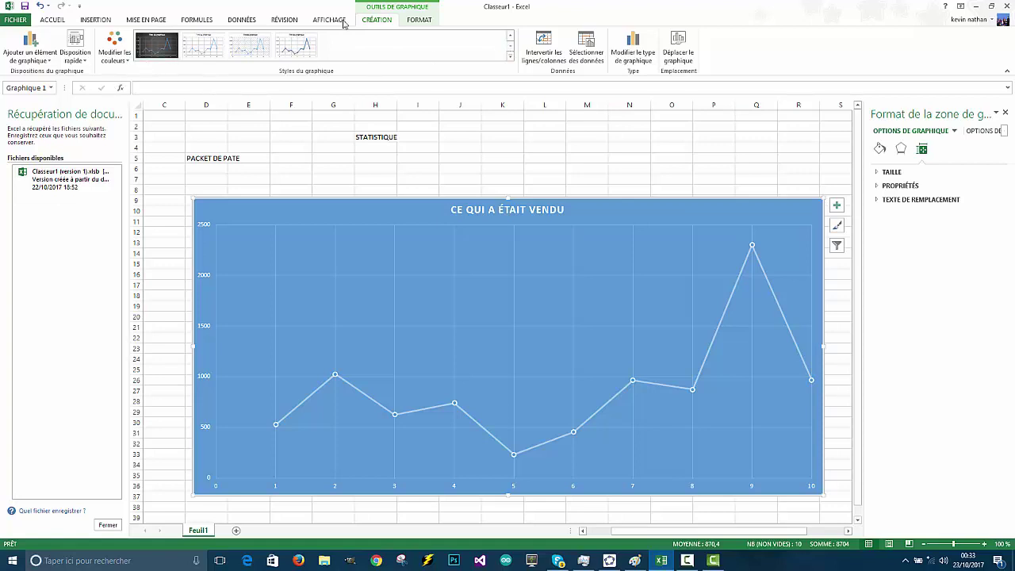
pyautogui.click(511, 36)
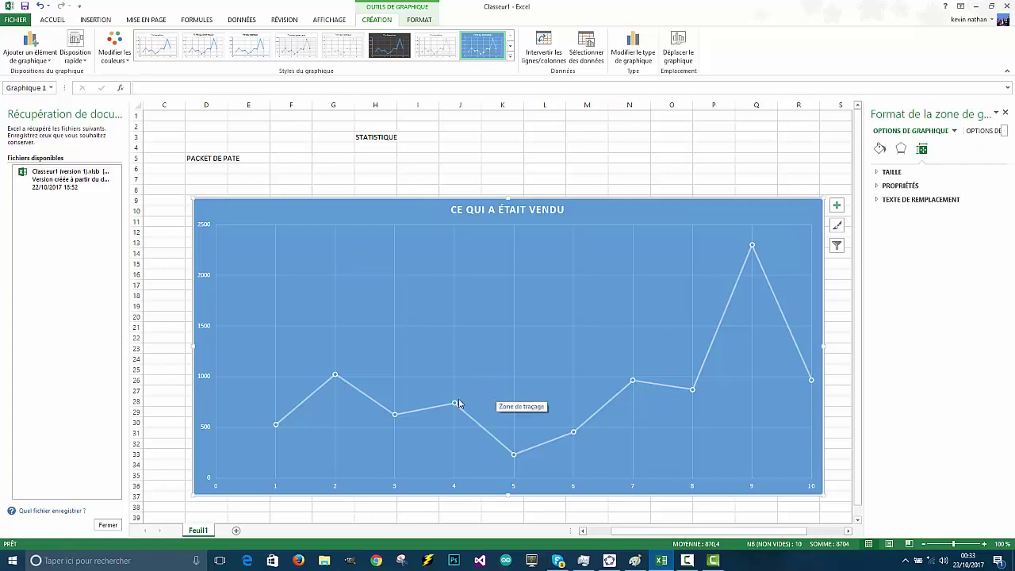
pyautogui.moveTo(455, 405)
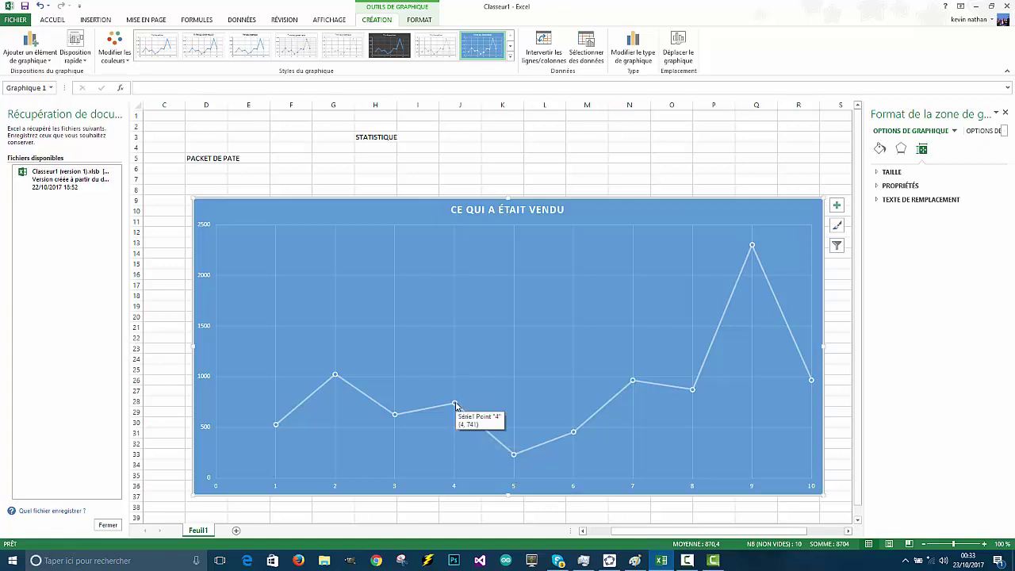
pyautogui.moveTo(514, 456)
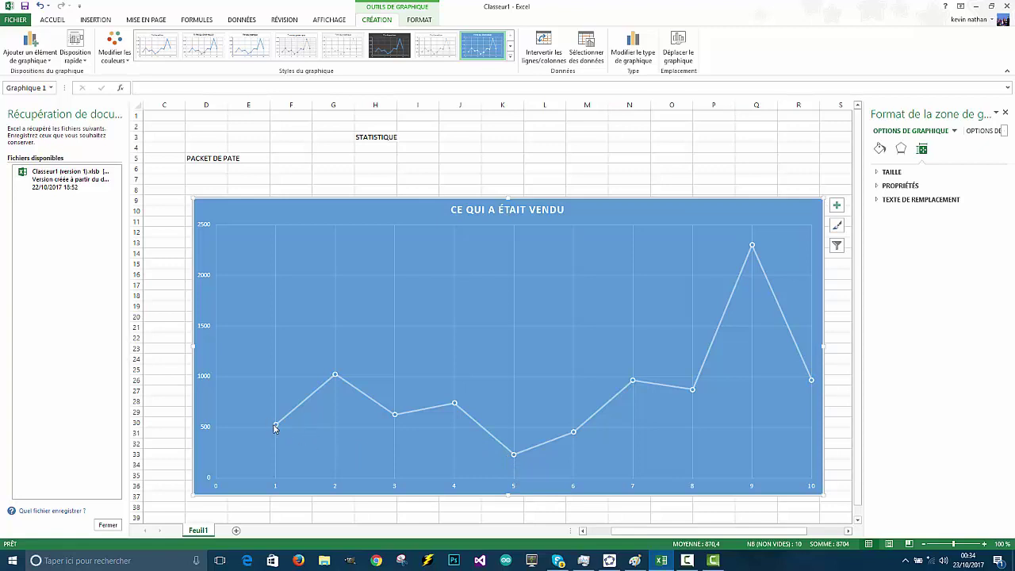
# Stretch the chart's left and right edges outward so it spans roughly columns C to S
pyautogui.moveTo(277, 428)
pyautogui.moveTo(625, 537); pyautogui.dragTo(601, 537)
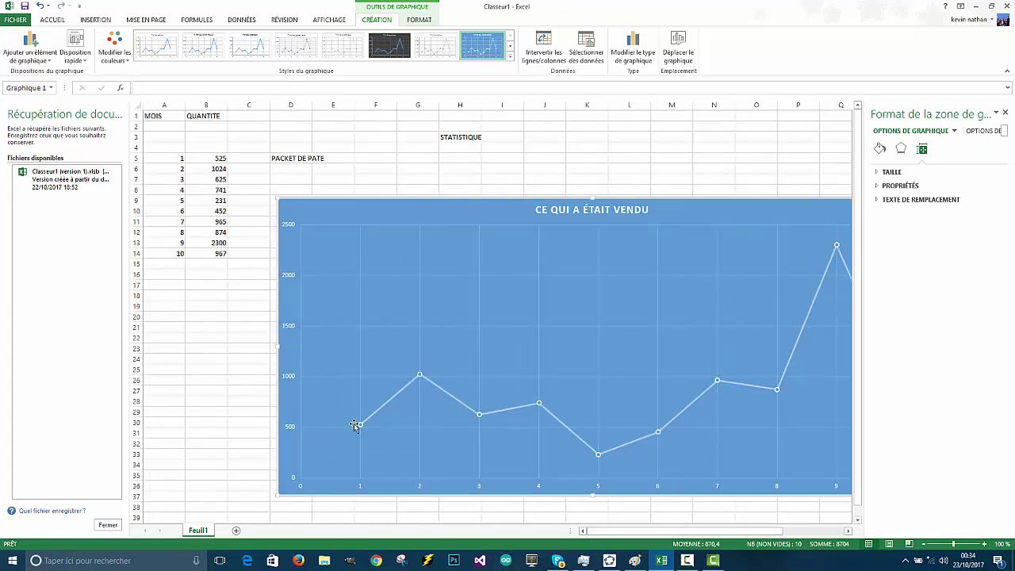
pyautogui.moveTo(421, 378)
pyautogui.moveTo(619, 533); pyautogui.dragTo(636, 537)
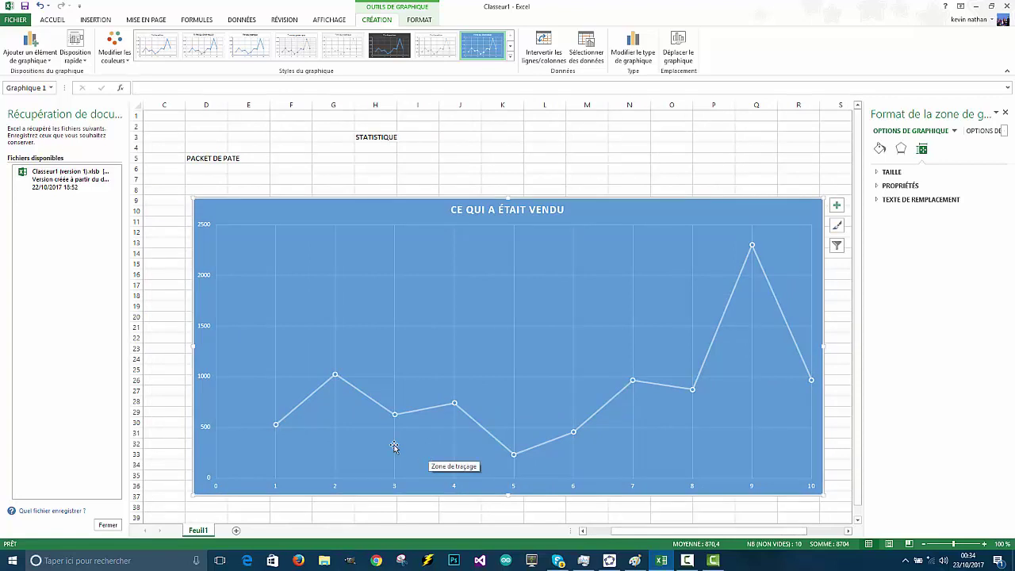
pyautogui.moveTo(191, 349); pyautogui.dragTo(164, 349)
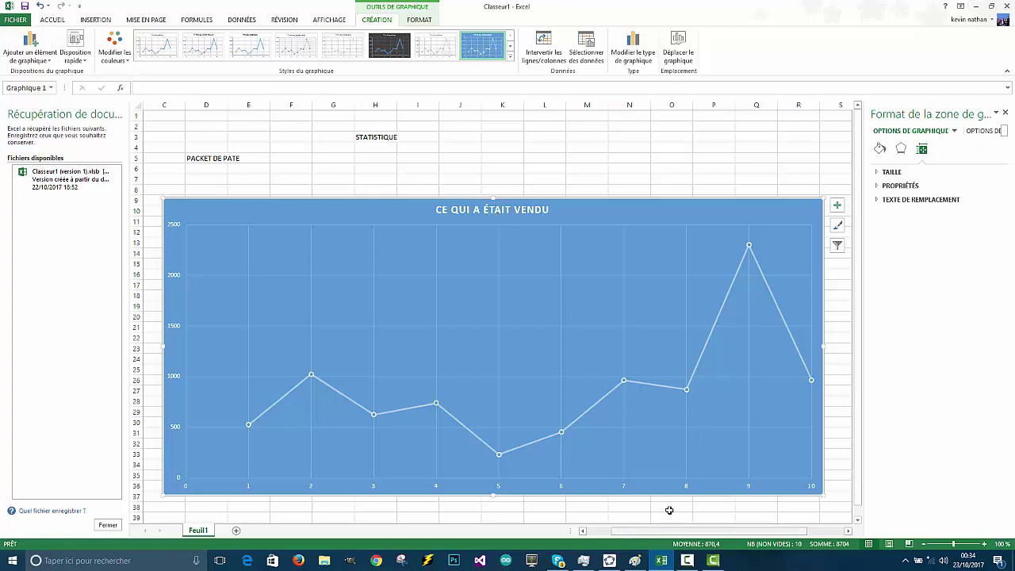
pyautogui.moveTo(824, 346); pyautogui.dragTo(845, 347)
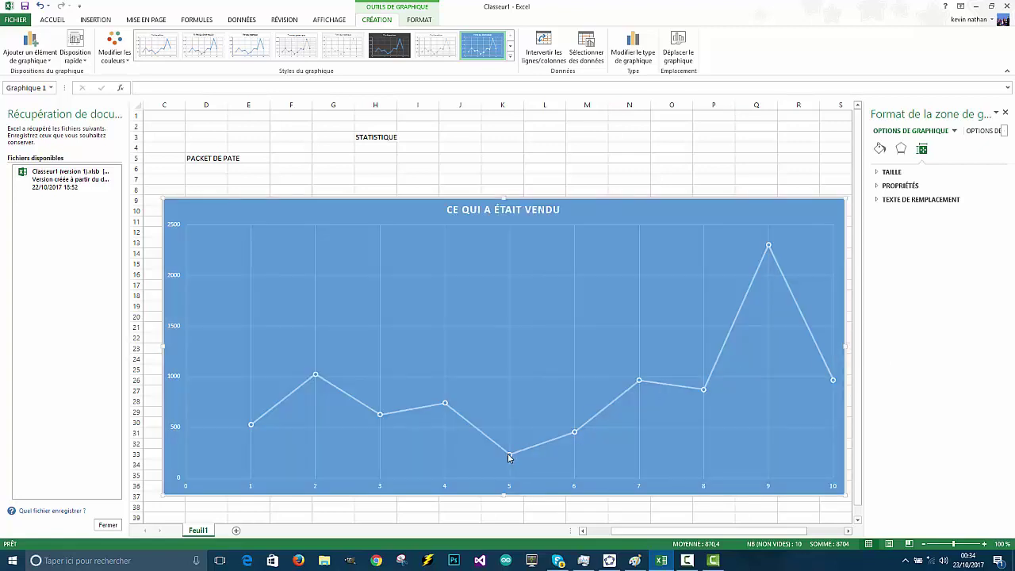
pyautogui.moveTo(510, 459)
pyautogui.moveTo(768, 246)
pyautogui.moveTo(690, 531); pyautogui.dragTo(665, 531)
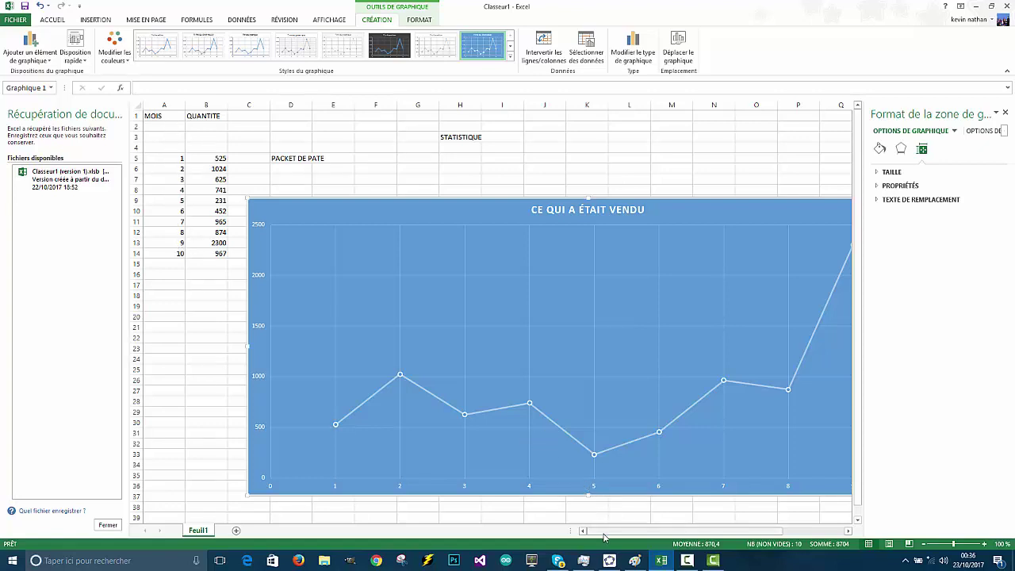
pyautogui.moveTo(604, 536); pyautogui.dragTo(627, 536)
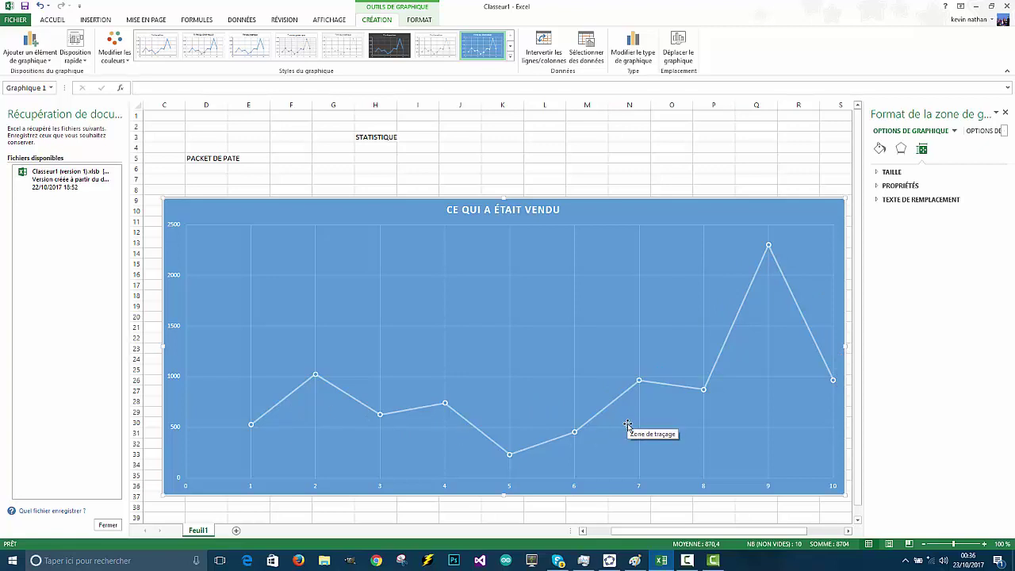
pyautogui.moveTo(759, 533); pyautogui.dragTo(724, 534)
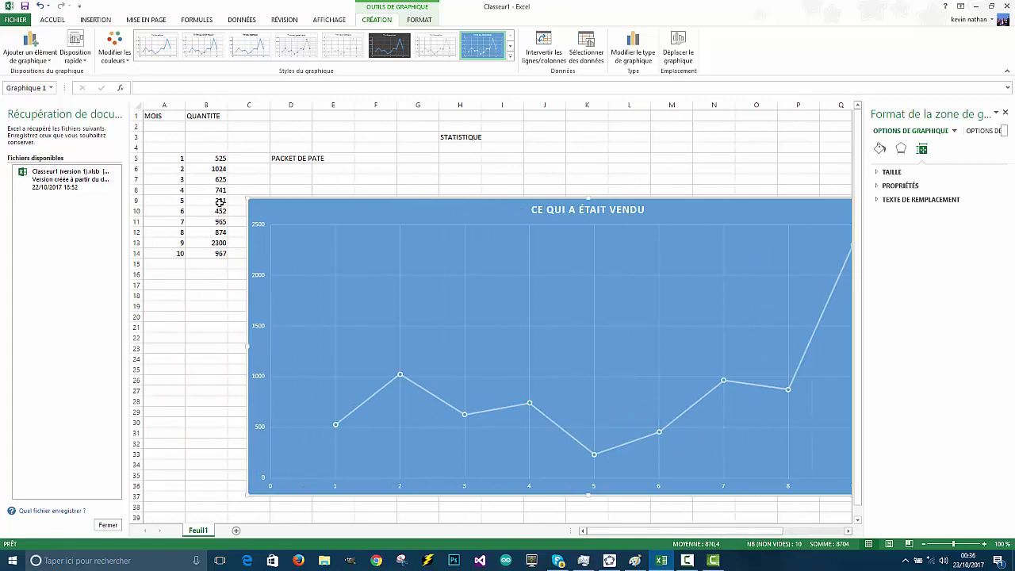
# Change the month-5 quantity in B9 from 231 to 652
pyautogui.doubleClick(221, 201)
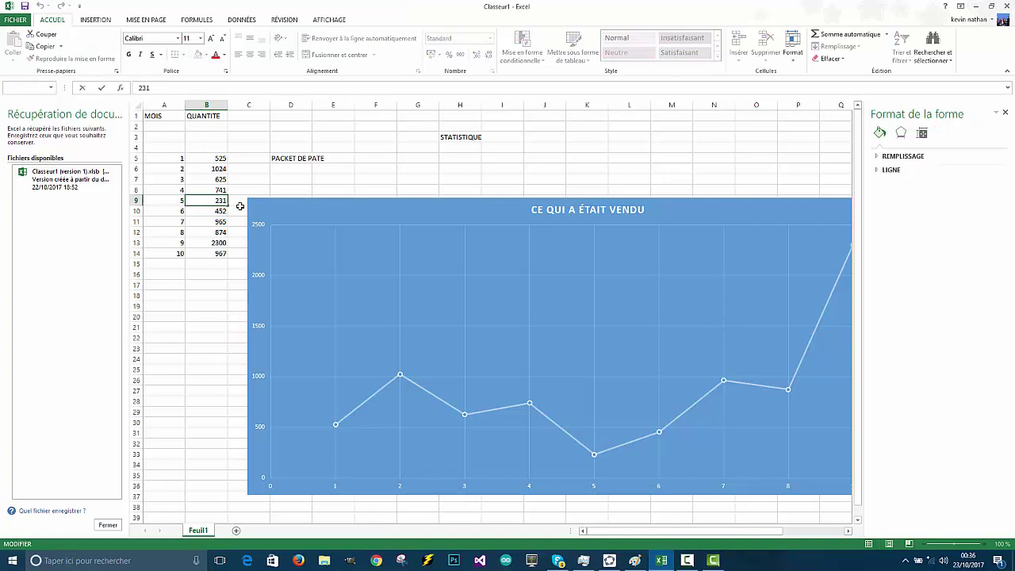
pyautogui.press('BackSpace')
pyautogui.press('BackSpace')
pyautogui.write('65')
pyautogui.moveTo(596, 457)
pyautogui.press('Return')
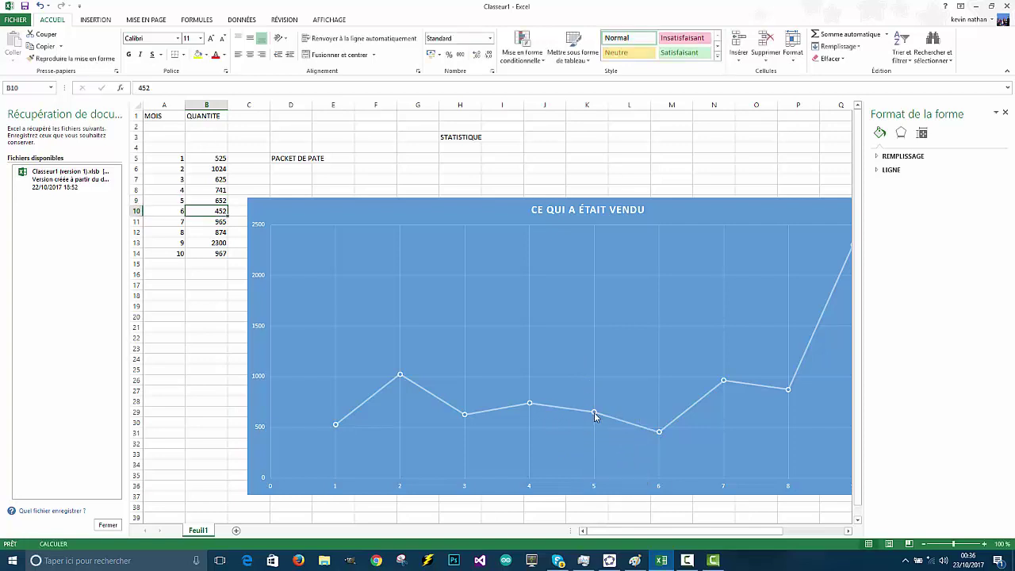
pyautogui.moveTo(595, 416)
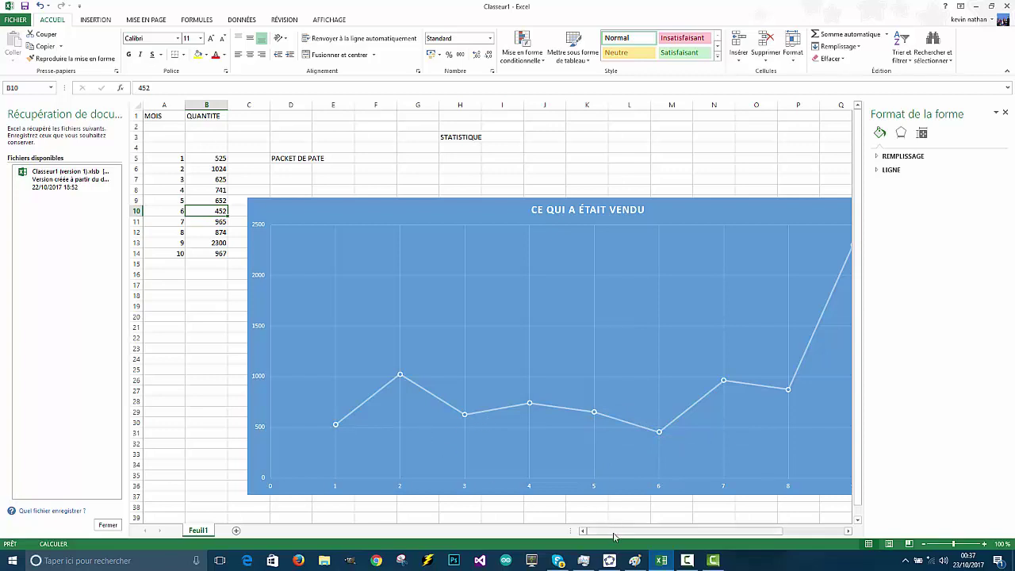
pyautogui.moveTo(614, 537)
pyautogui.mouseDown()
pyautogui.moveTo(642, 537)
pyautogui.moveTo(634, 531)
pyautogui.mouseUp()
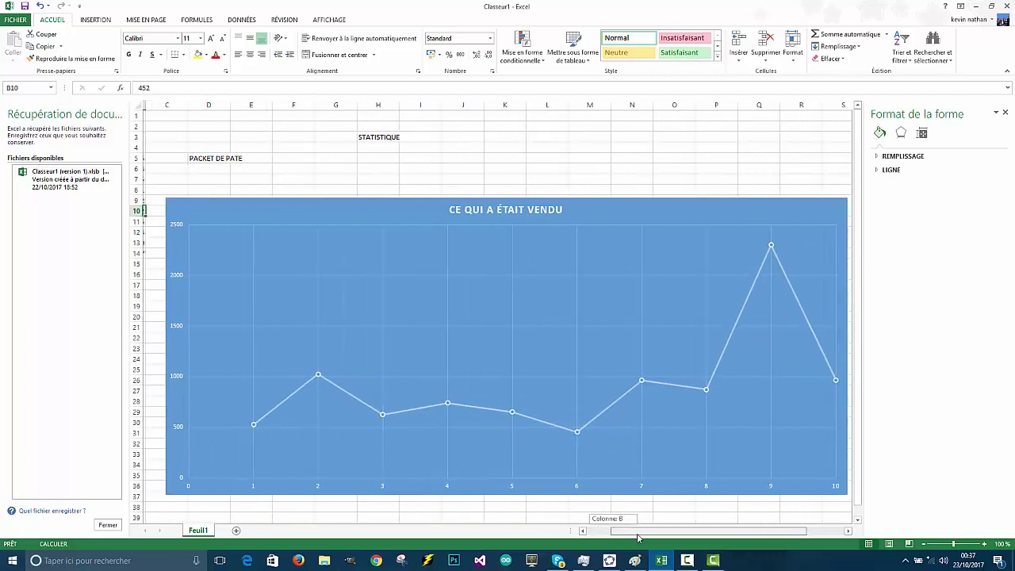
pyautogui.moveTo(641, 383)
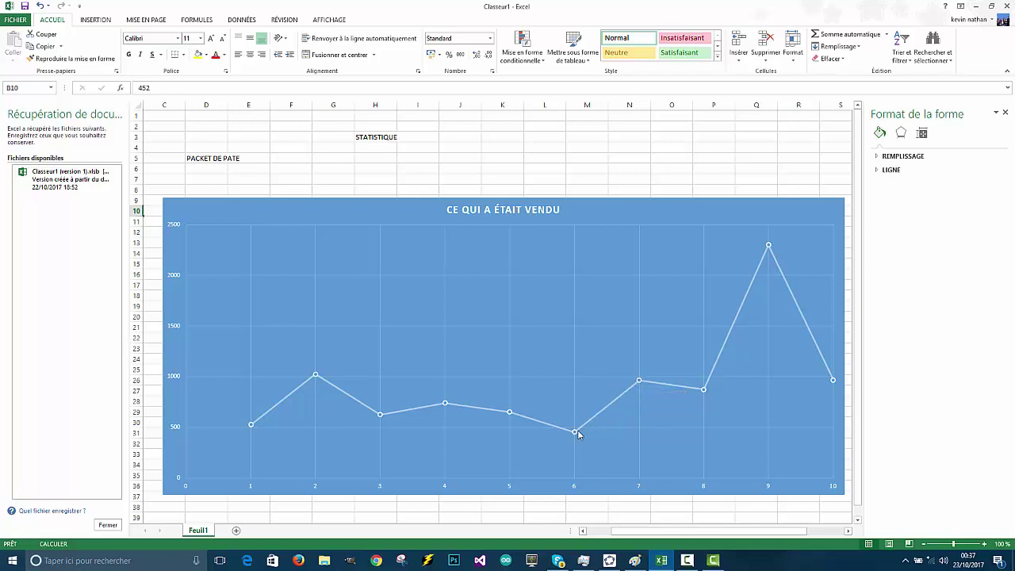
pyautogui.moveTo(639, 383)
pyautogui.moveTo(581, 433)
pyautogui.moveTo(703, 394)
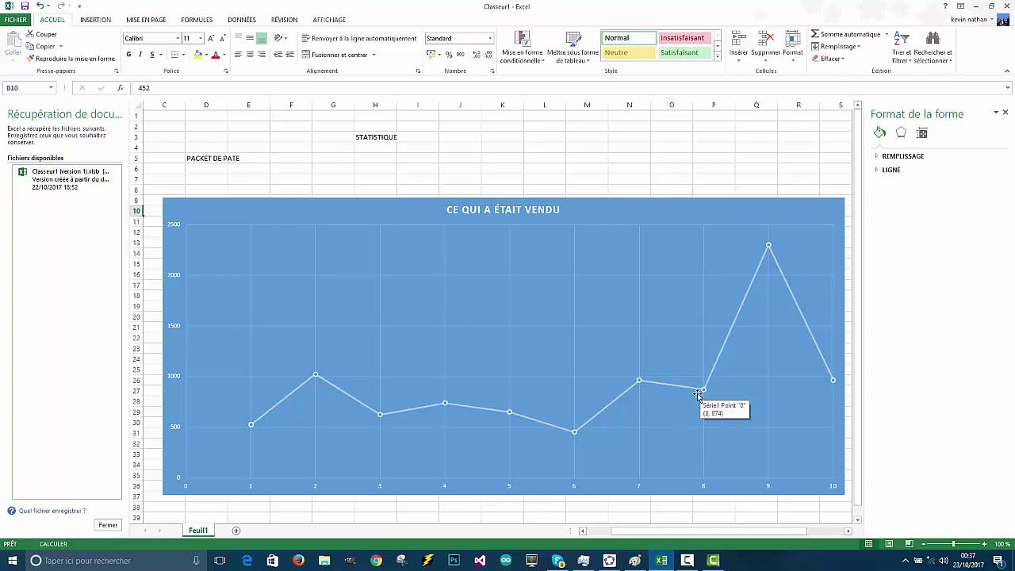
pyautogui.click(686, 560)
pyautogui.click(959, 513)
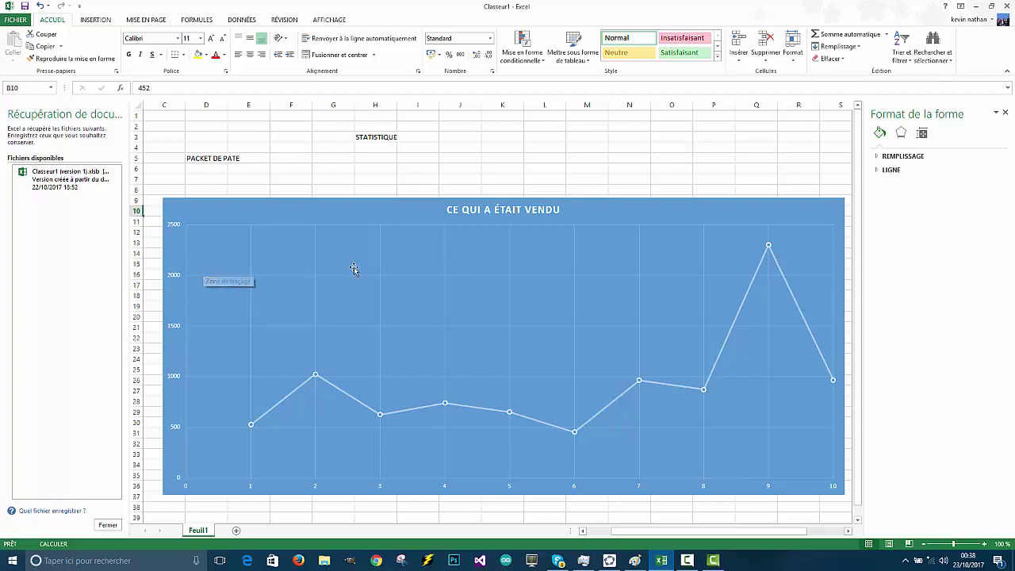
# Enter 2500 in L4, 100 in M4 and 874 in L5
pyautogui.doubleClick(549, 148)
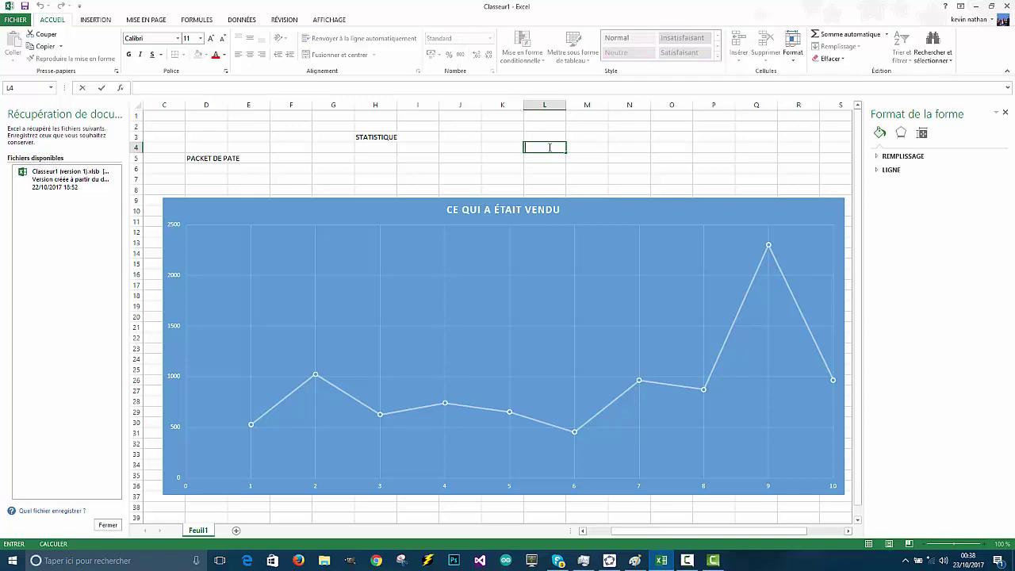
pyautogui.write('=')
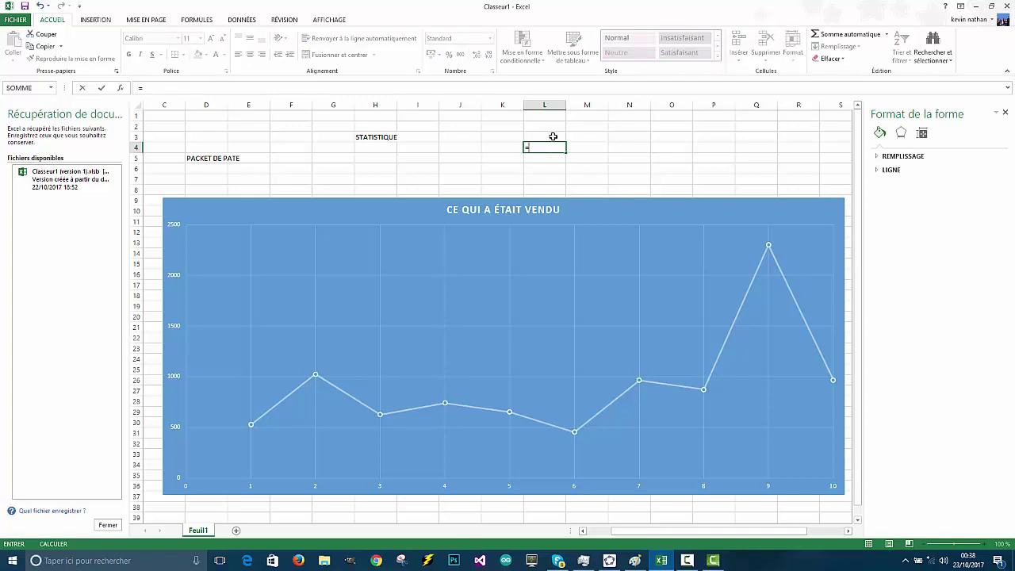
pyautogui.press('BackSpace')
pyautogui.write('2500')
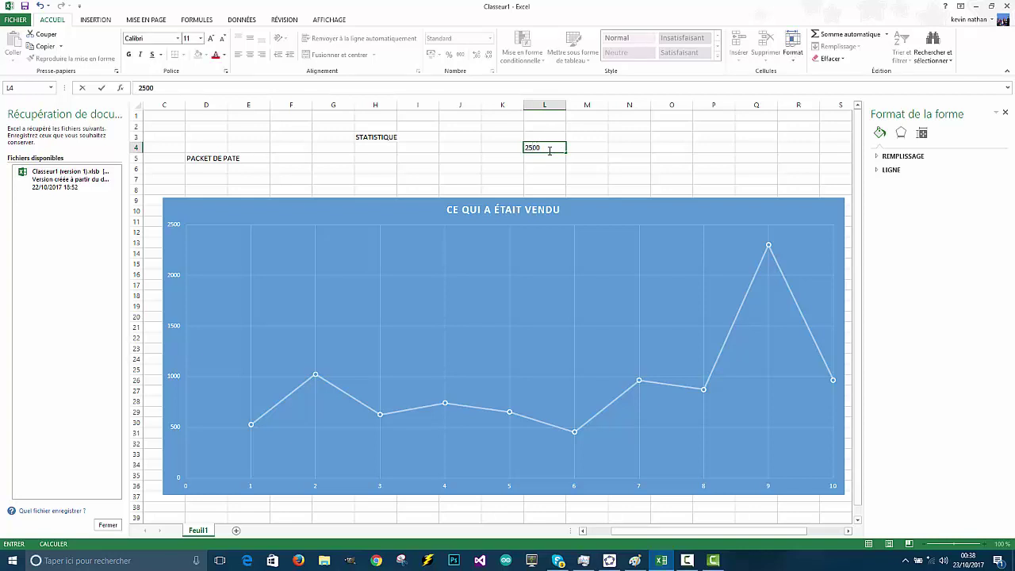
pyautogui.click(600, 150)
pyautogui.write('100')
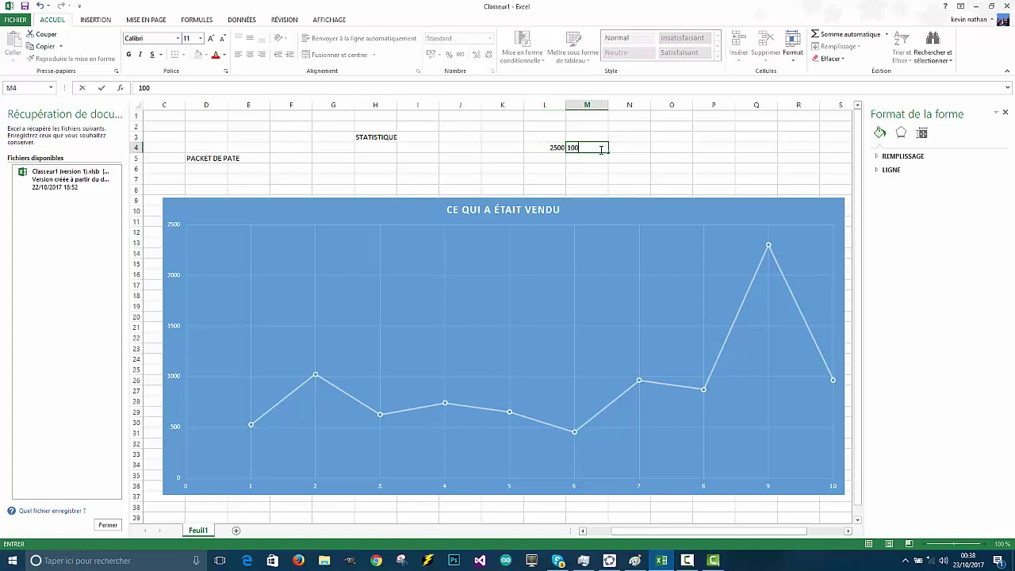
pyautogui.press('Return')
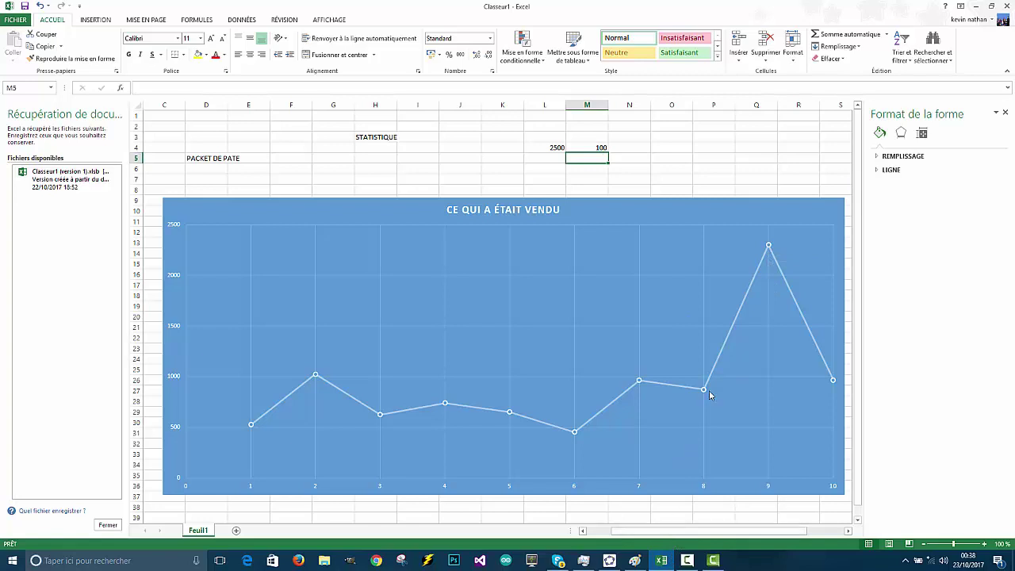
pyautogui.moveTo(705, 390)
pyautogui.moveTo(676, 530); pyautogui.dragTo(661, 530)
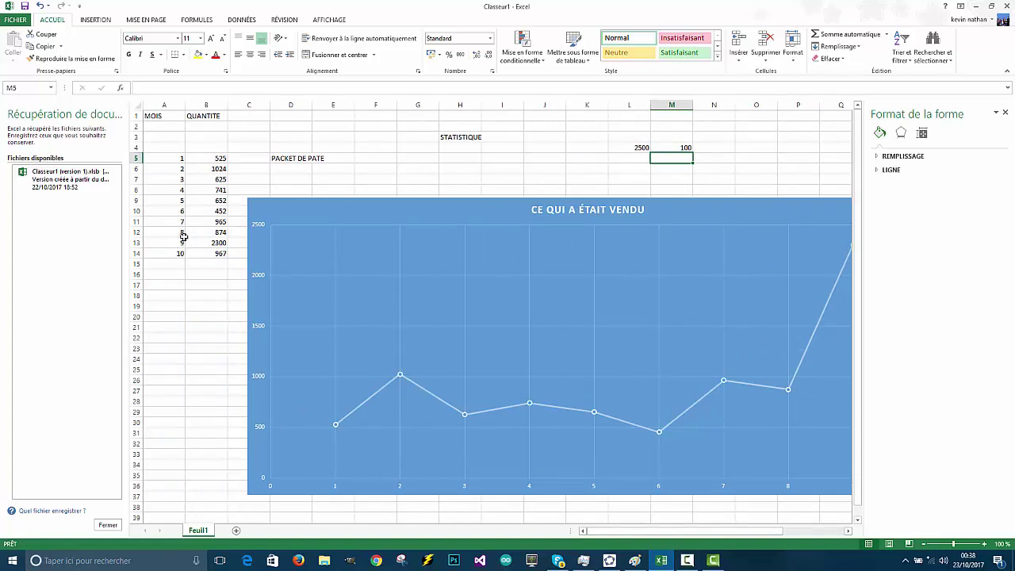
pyautogui.click(640, 158)
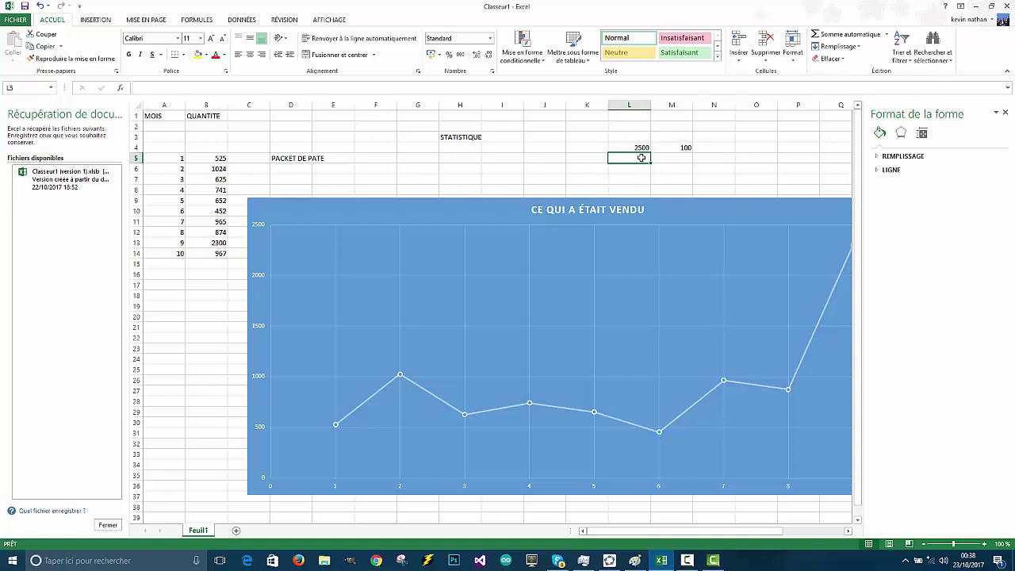
pyautogui.doubleClick(640, 158)
pyautogui.write('874')
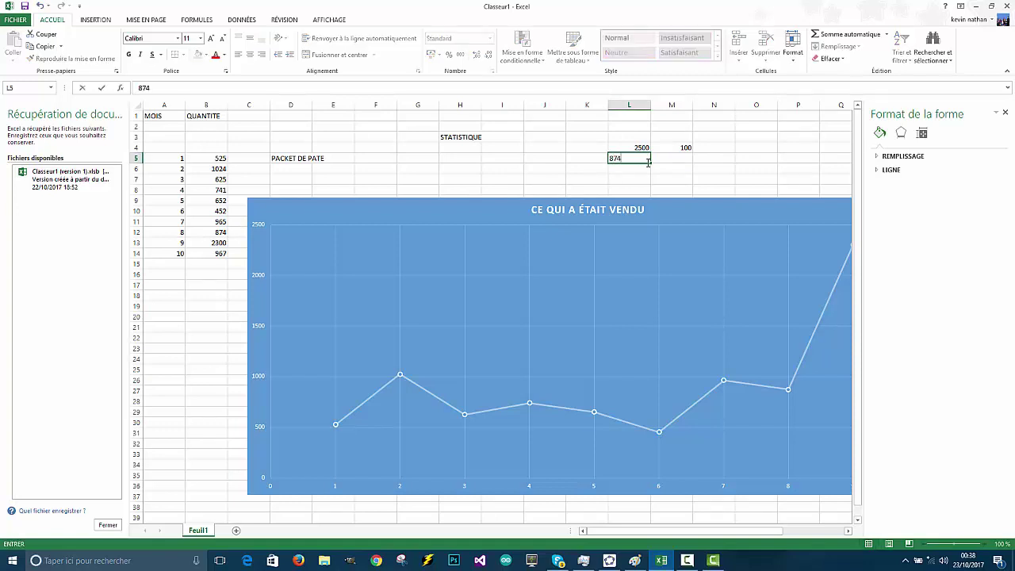
pyautogui.click(679, 160)
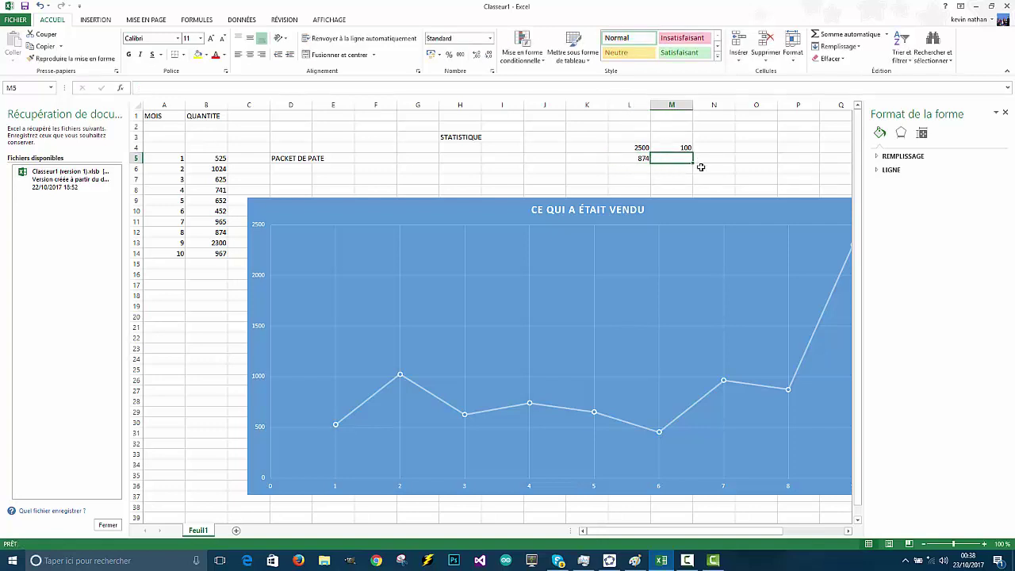
# Enter the formula =L5*M4/L4 in O4, giving 34,96
pyautogui.doubleClick(750, 149)
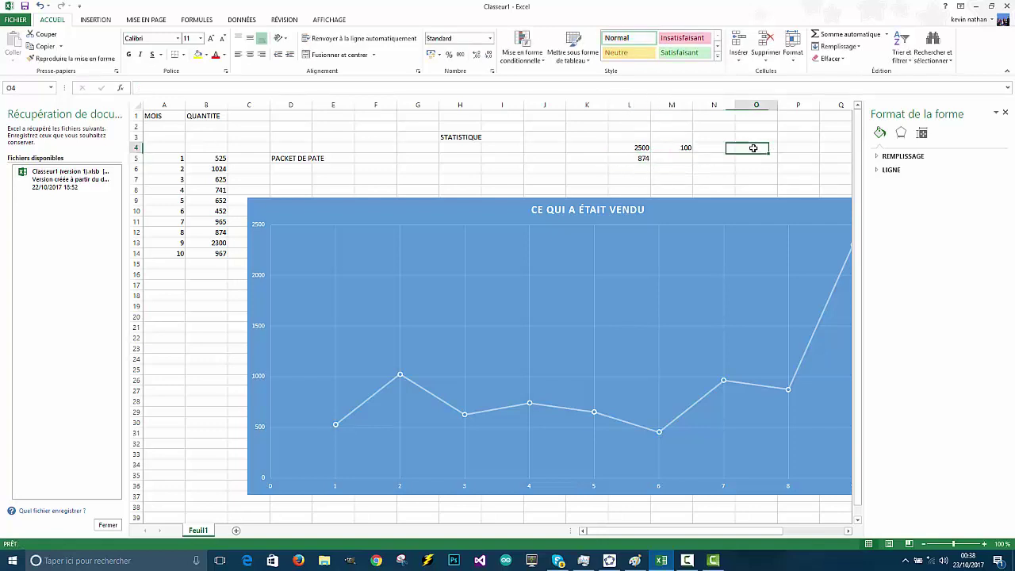
pyautogui.write('=')
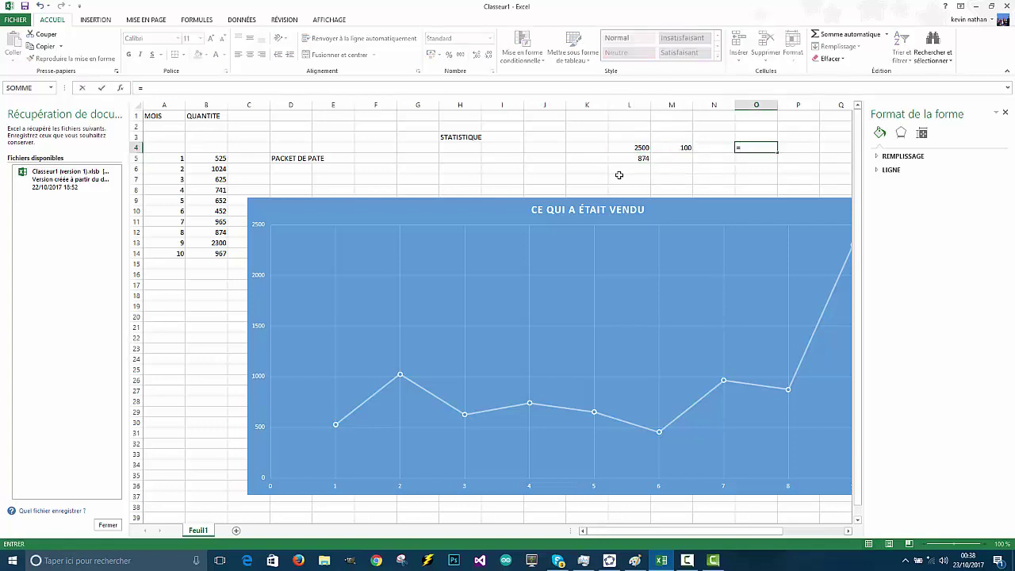
pyautogui.click(639, 160)
pyautogui.write('*')
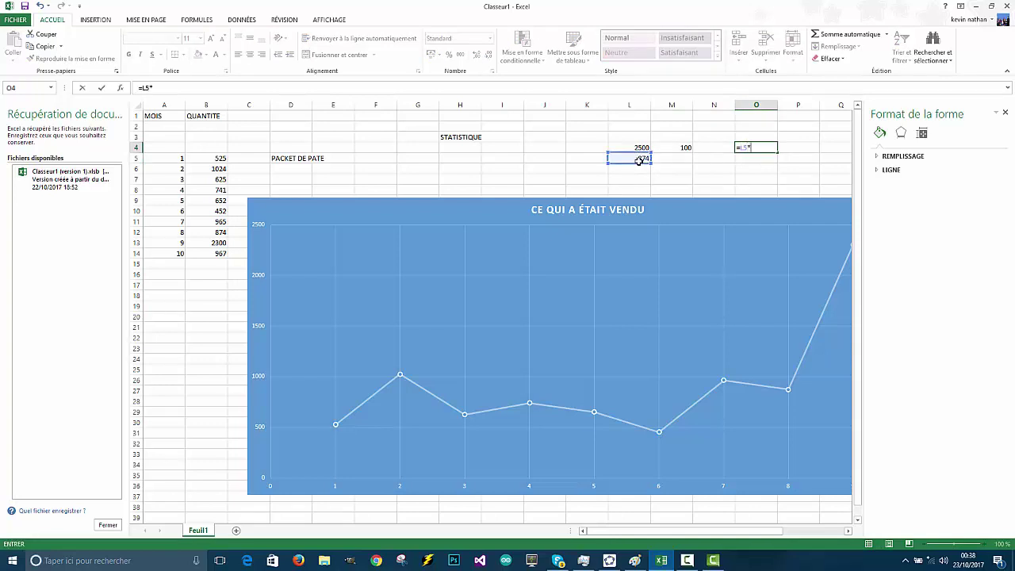
pyautogui.click(680, 149)
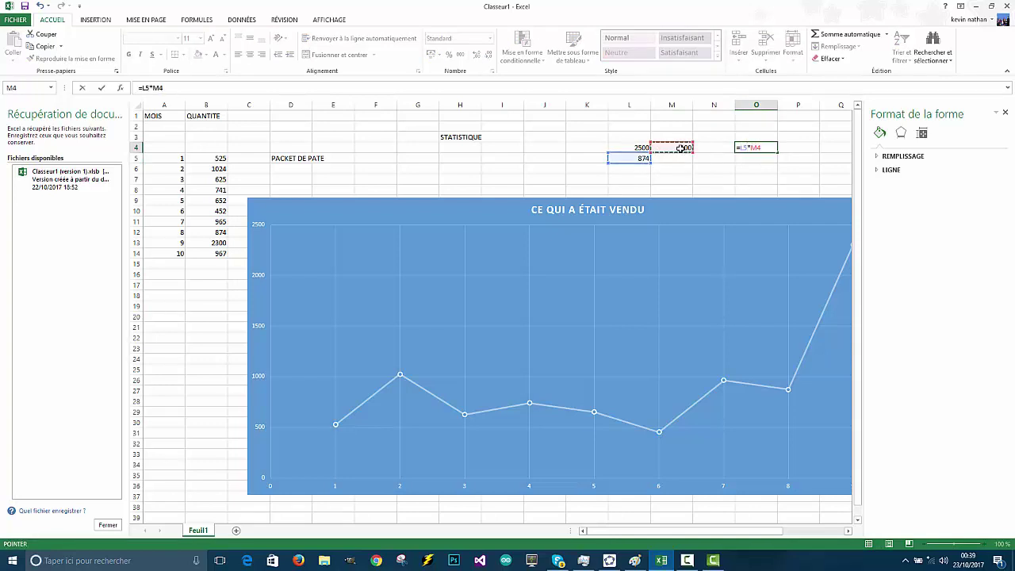
pyautogui.write('/')
pyautogui.click(643, 148)
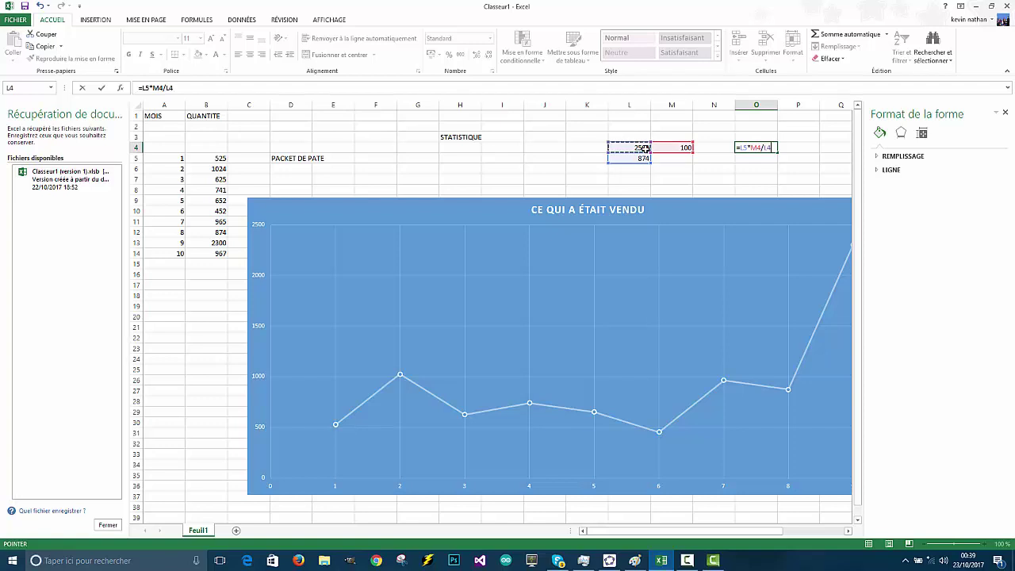
pyautogui.press('Return')
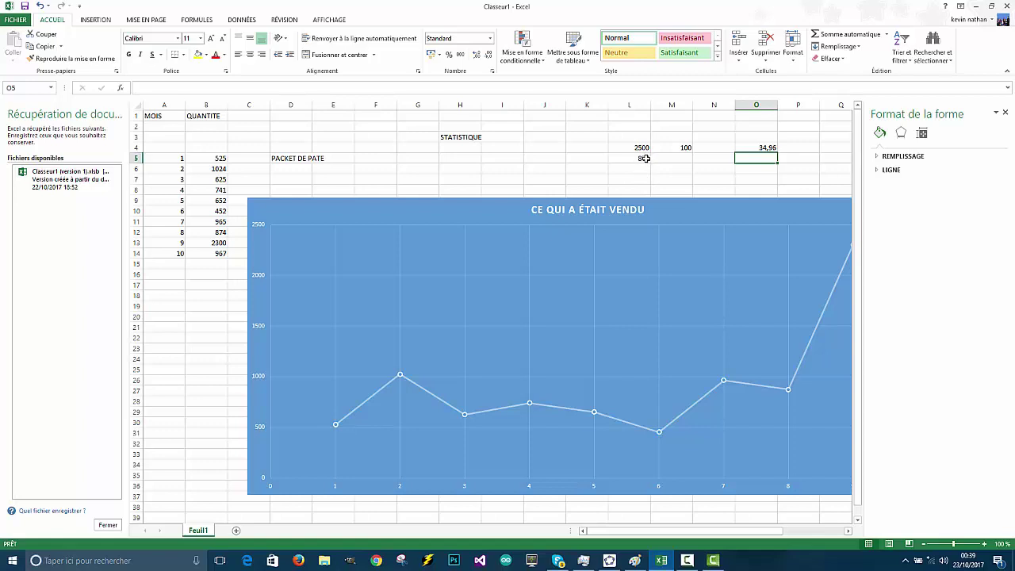
# Type the value 34,96 into cell Q4
pyautogui.click(839, 148)
pyautogui.write('34')
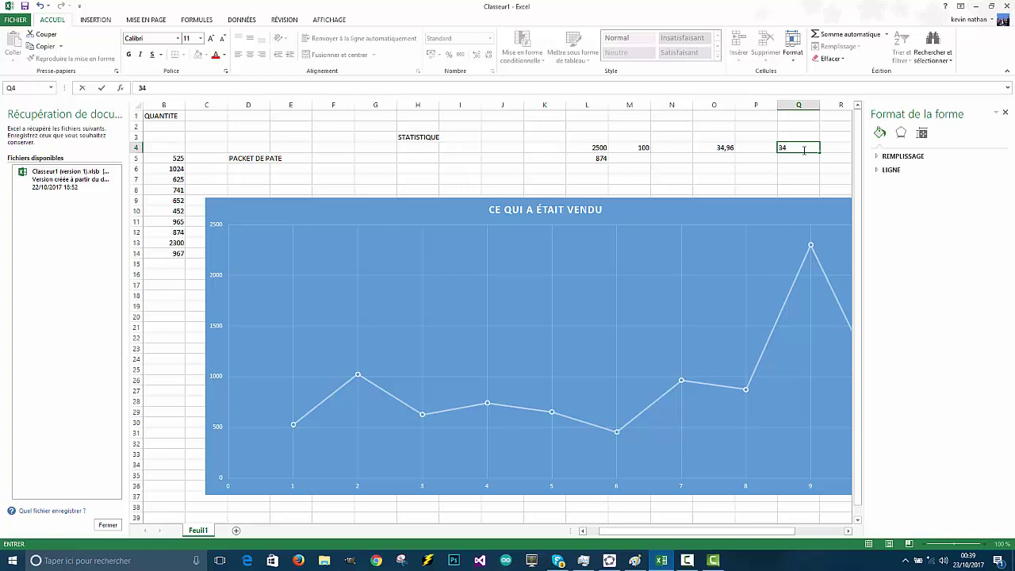
pyautogui.write(',96')
pyautogui.press('Return')
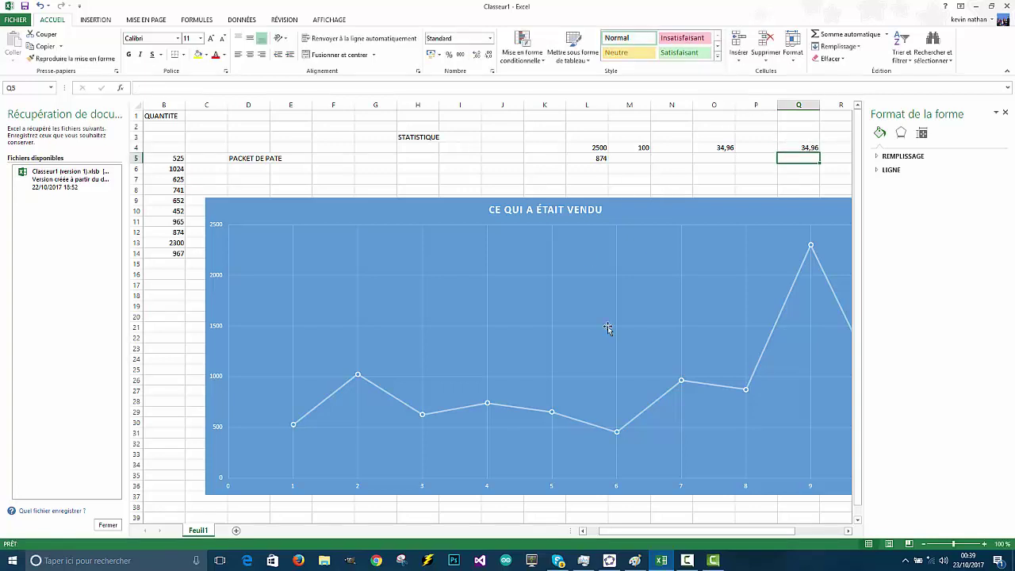
pyautogui.moveTo(725, 531); pyautogui.dragTo(711, 532)
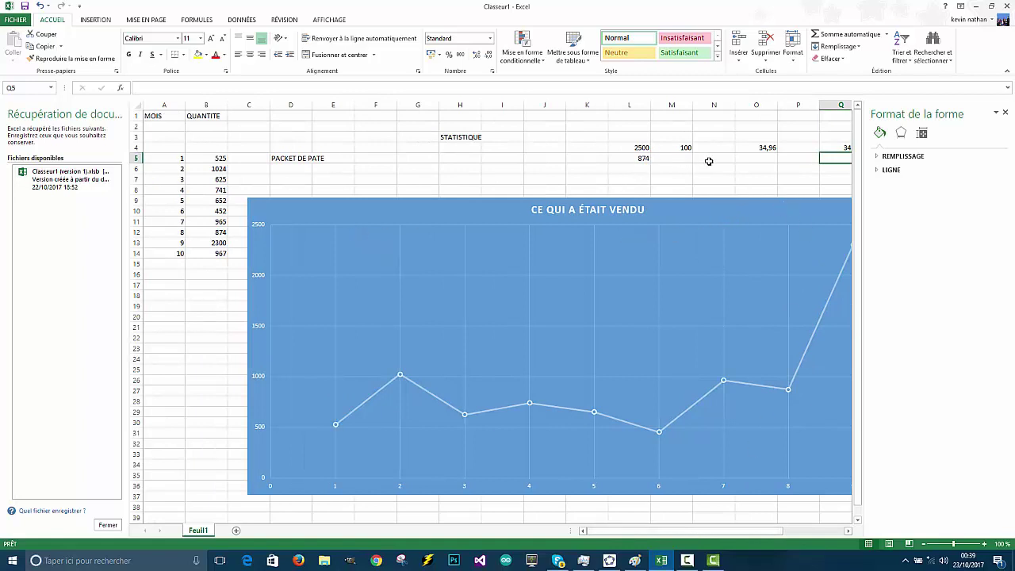
# Change L5 from 874 to 2300 so O4 recalculates to 92
pyautogui.click(646, 158)
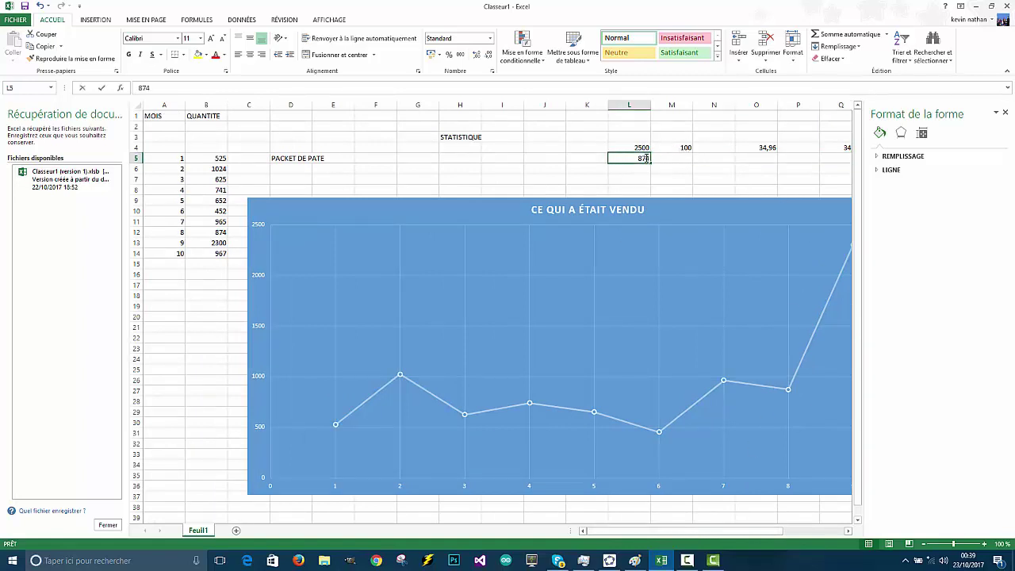
pyautogui.doubleClick(646, 159)
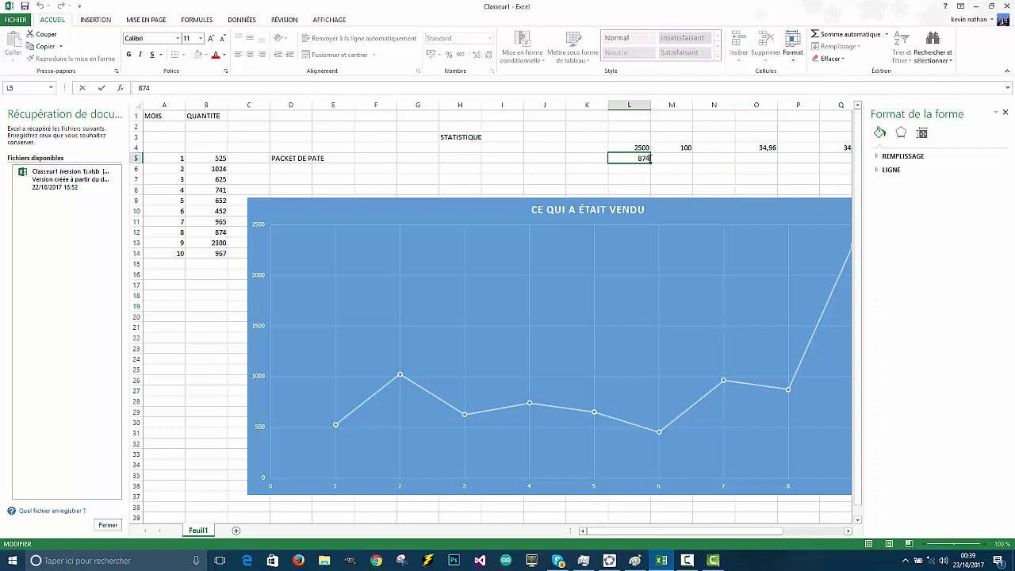
pyautogui.press('BackSpace')
pyautogui.press('BackSpace')
pyautogui.write('00')
pyautogui.press('Return')
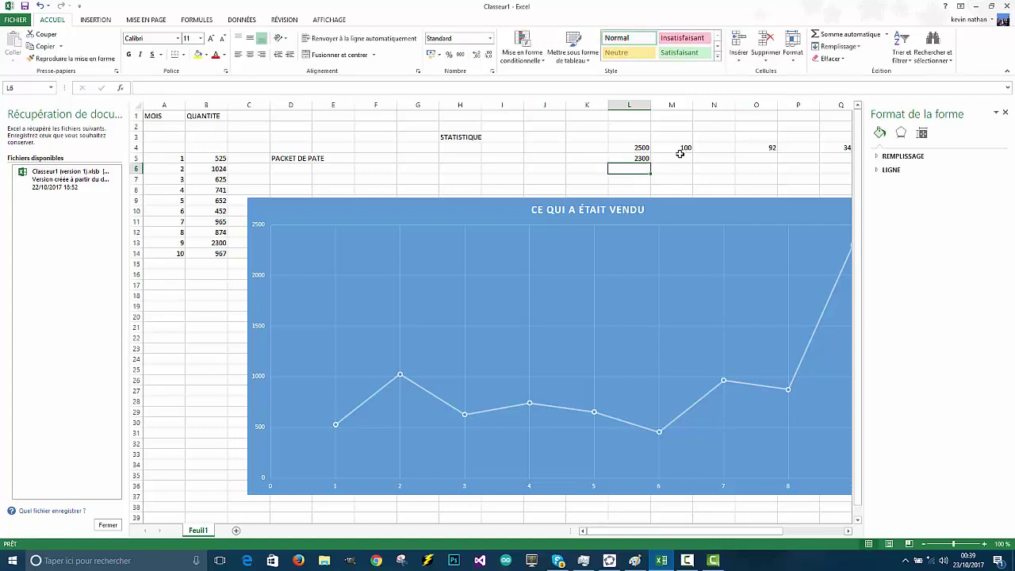
pyautogui.moveTo(688, 532); pyautogui.dragTo(767, 532)
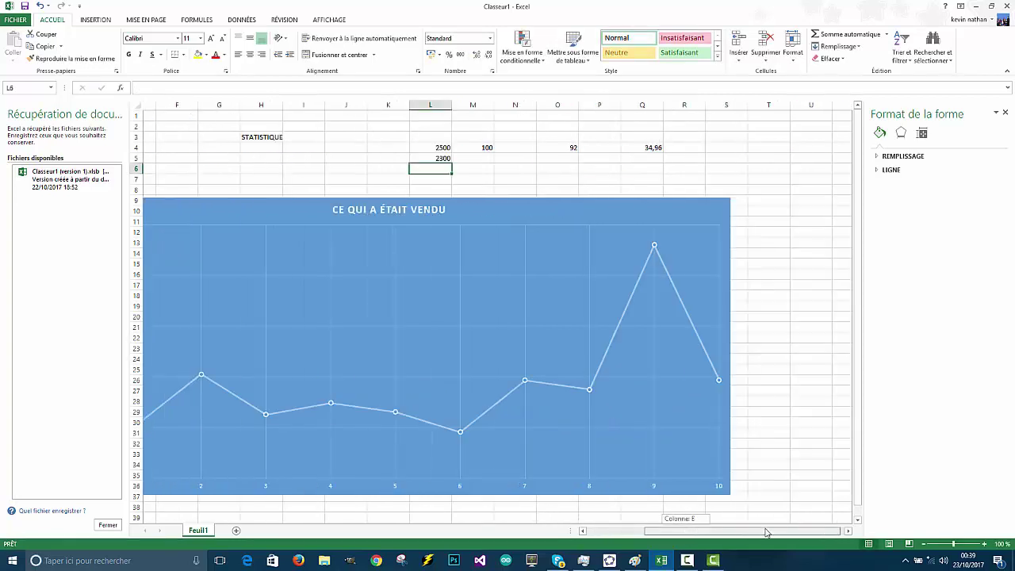
# Record the value 92 in cell Q5
pyautogui.click(638, 160)
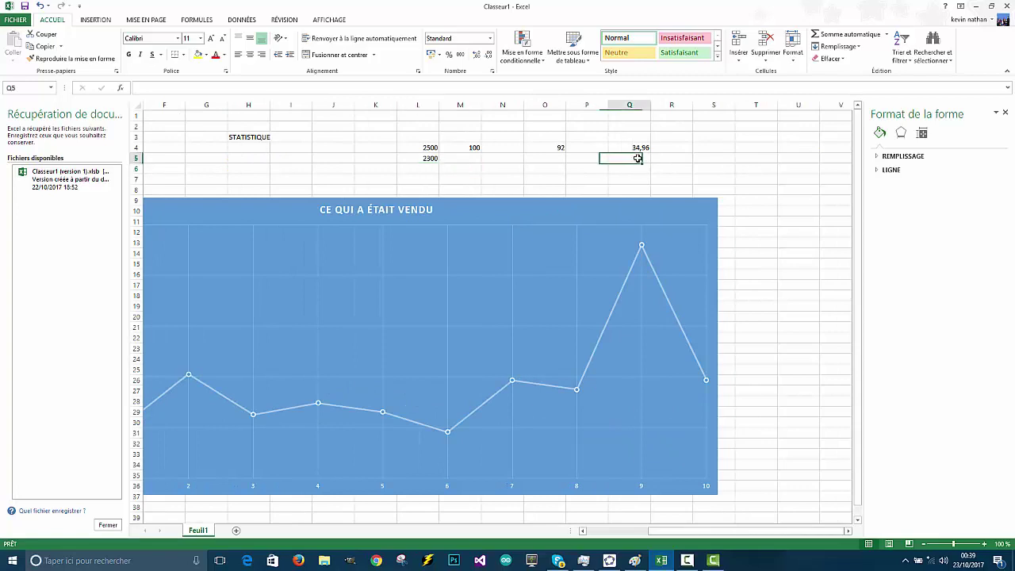
pyautogui.write('92')
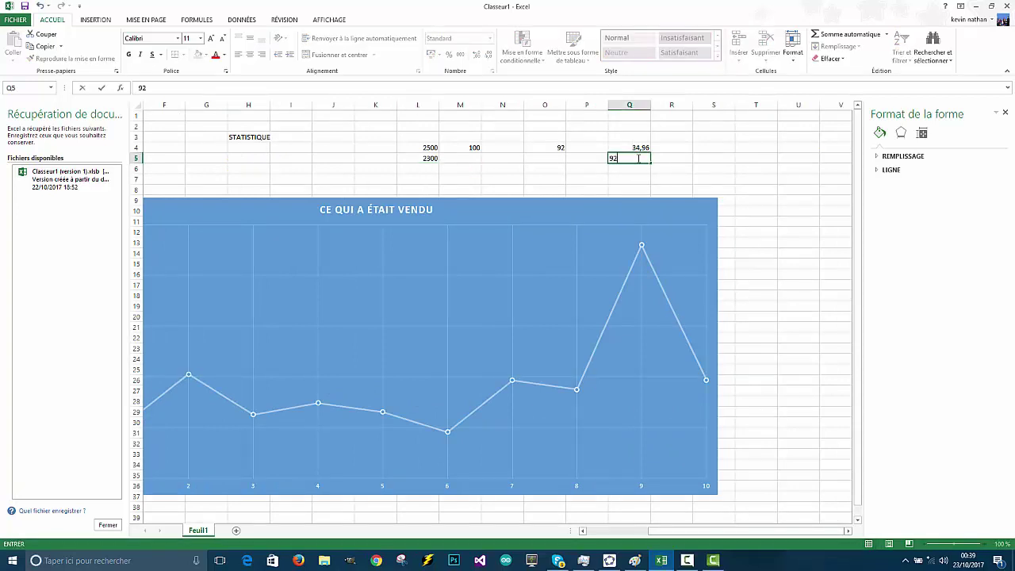
pyautogui.press('Return')
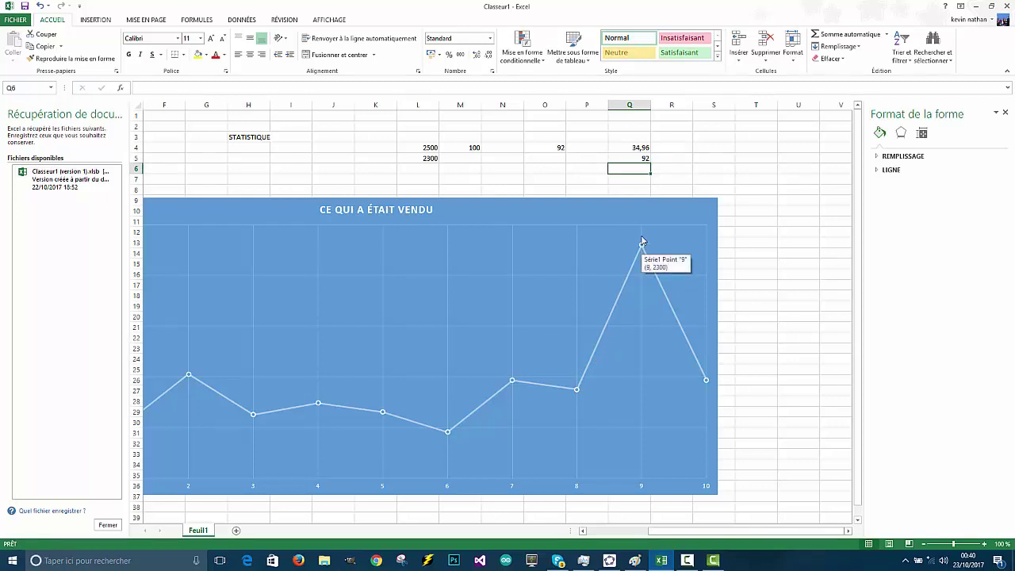
# Enter the formula =Q5-Q4 in S4, giving 57,04
pyautogui.click(711, 145)
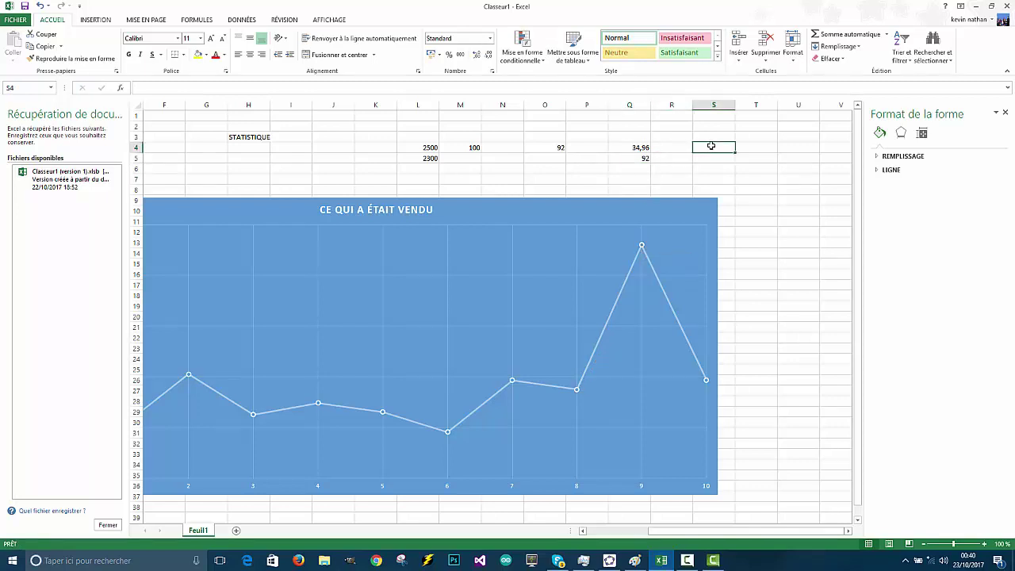
pyautogui.doubleClick(712, 147)
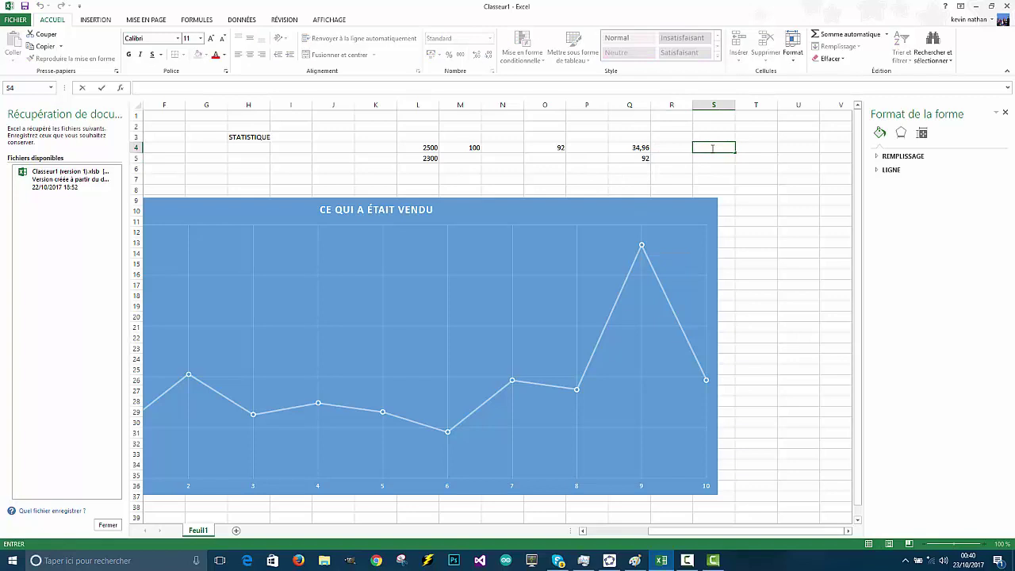
pyautogui.write('=')
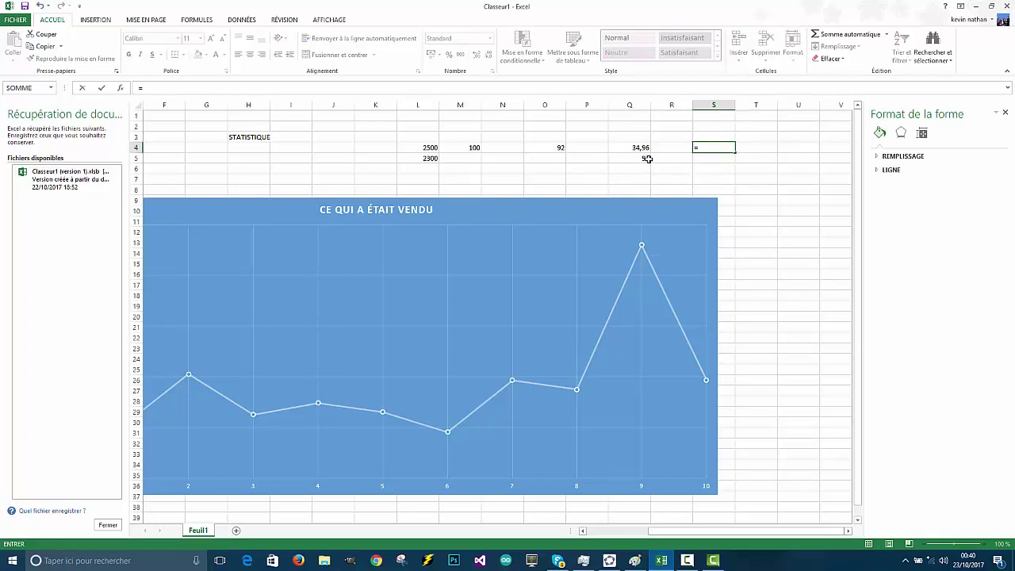
pyautogui.click(647, 160)
pyautogui.write('-')
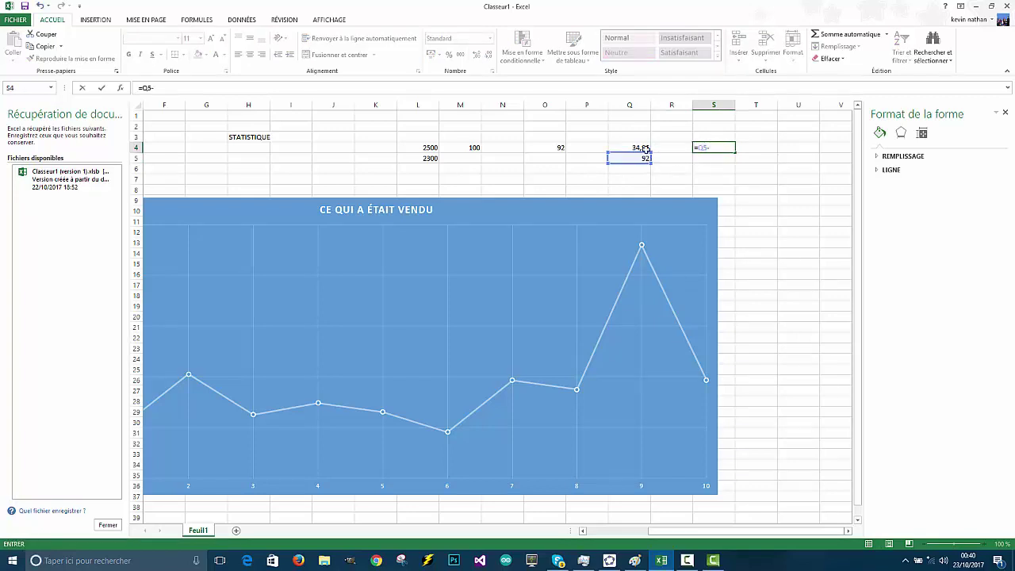
pyautogui.click(645, 148)
pyautogui.press('Return')
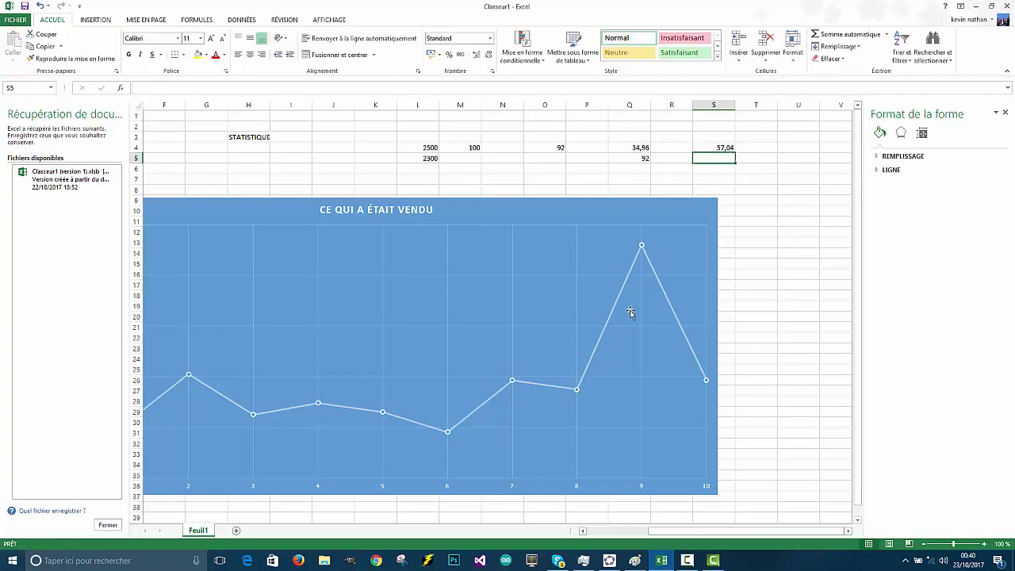
pyautogui.moveTo(574, 390)
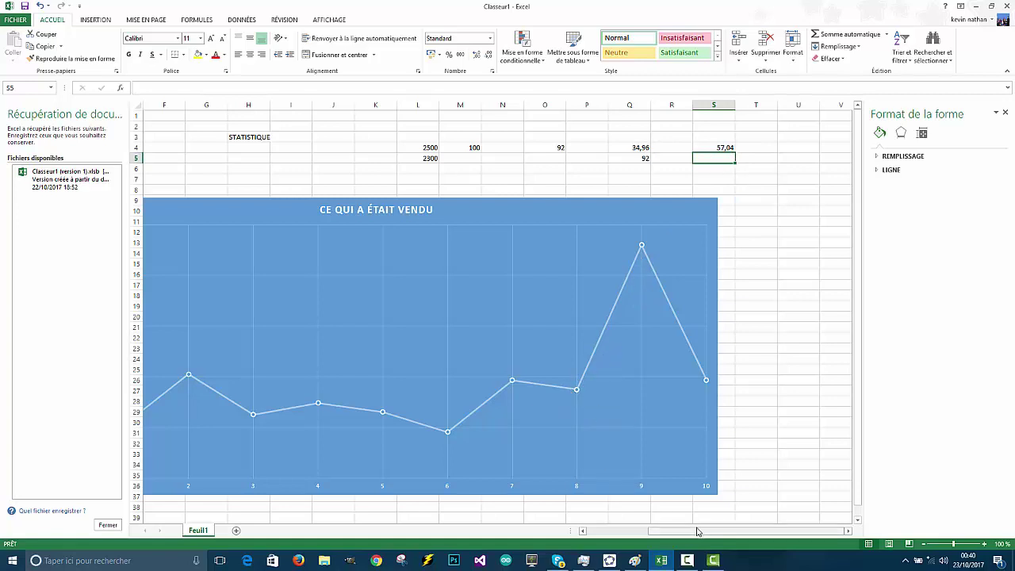
pyautogui.moveTo(642, 248)
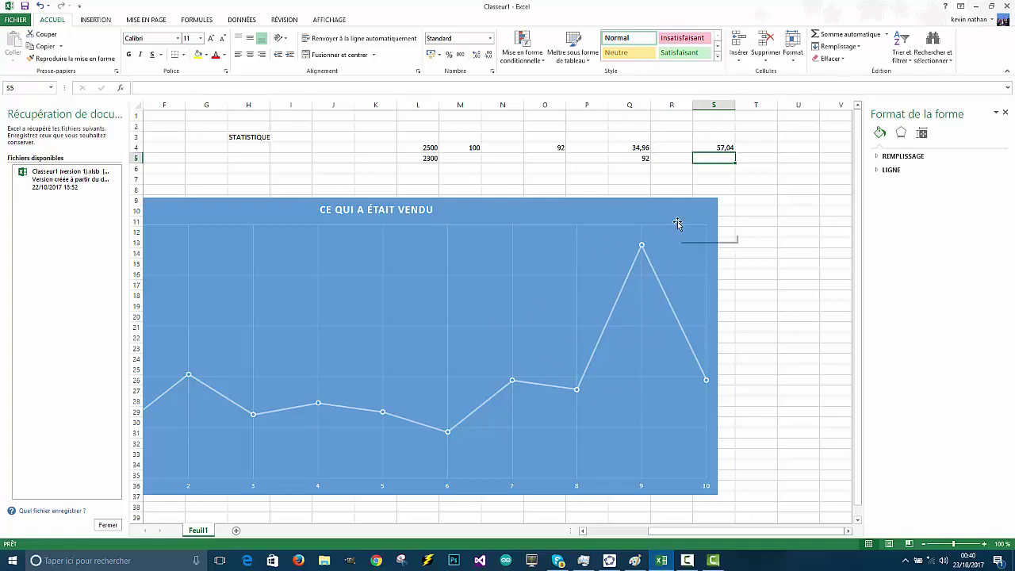
pyautogui.moveTo(686, 530); pyautogui.dragTo(619, 529)
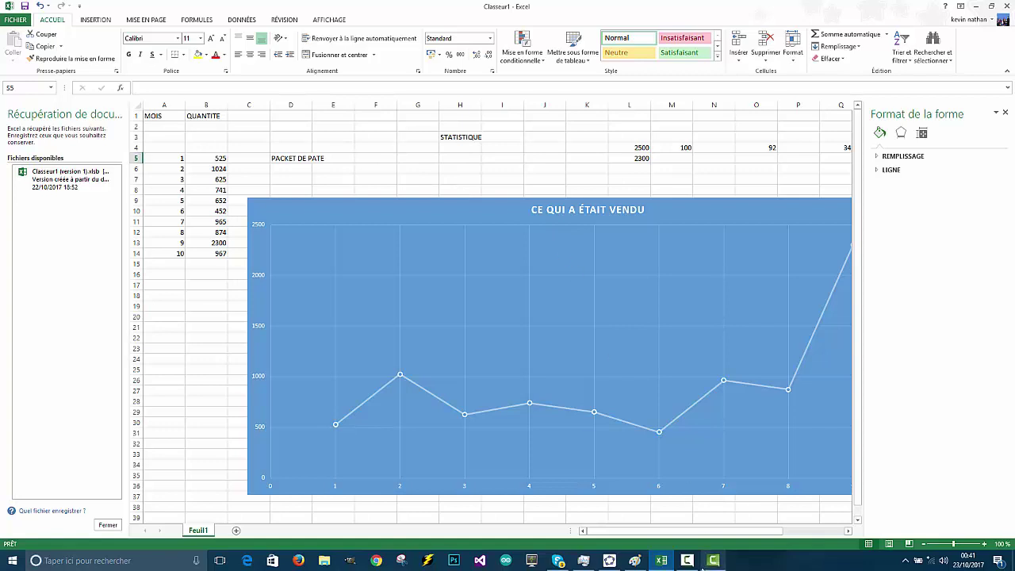
pyautogui.moveTo(658, 531); pyautogui.dragTo(674, 531)
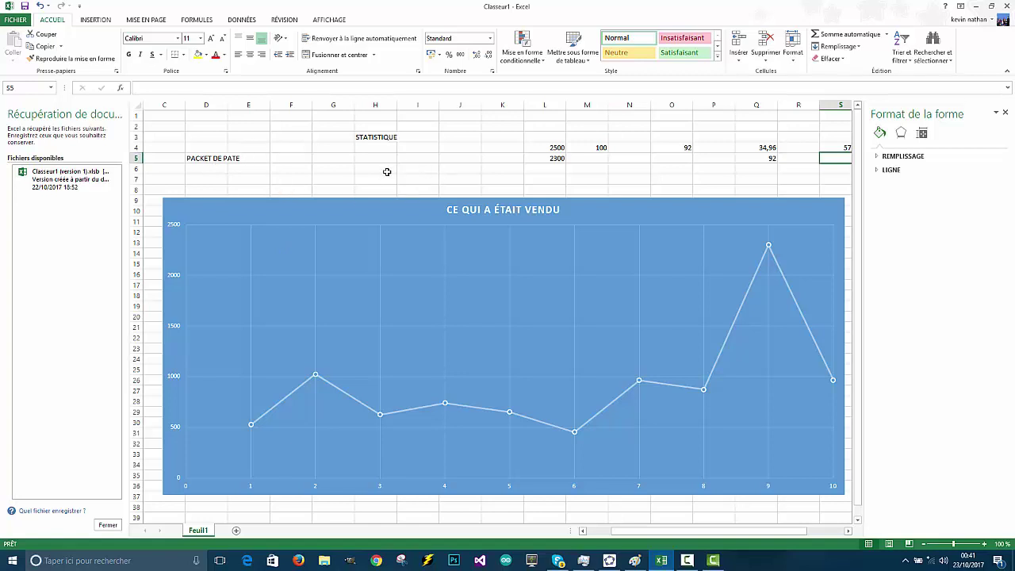
pyautogui.moveTo(679, 532); pyautogui.dragTo(668, 532)
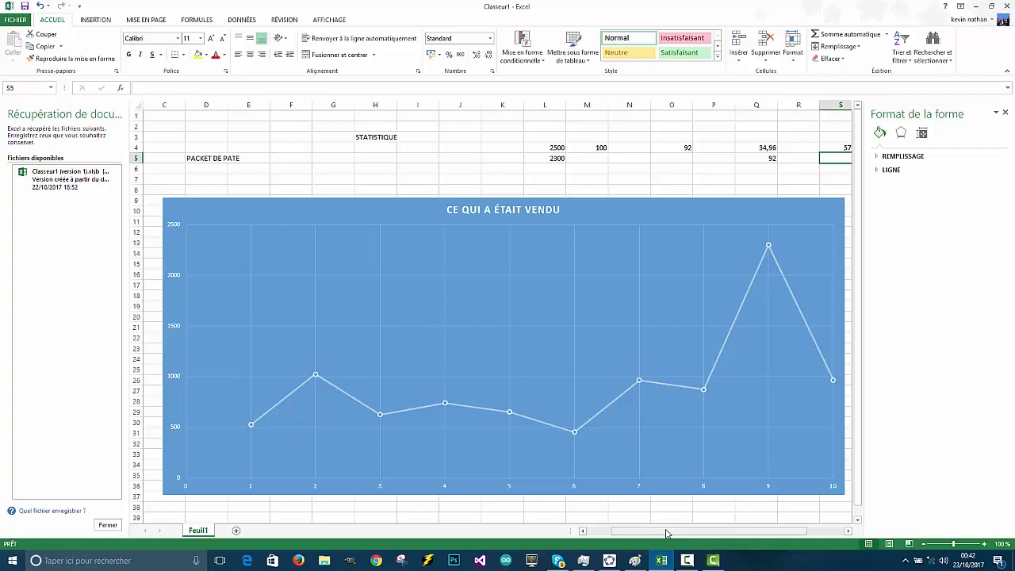
# Browse the pie and doughnut chart types under INSERTION without inserting a chart
pyautogui.click(108, 21)
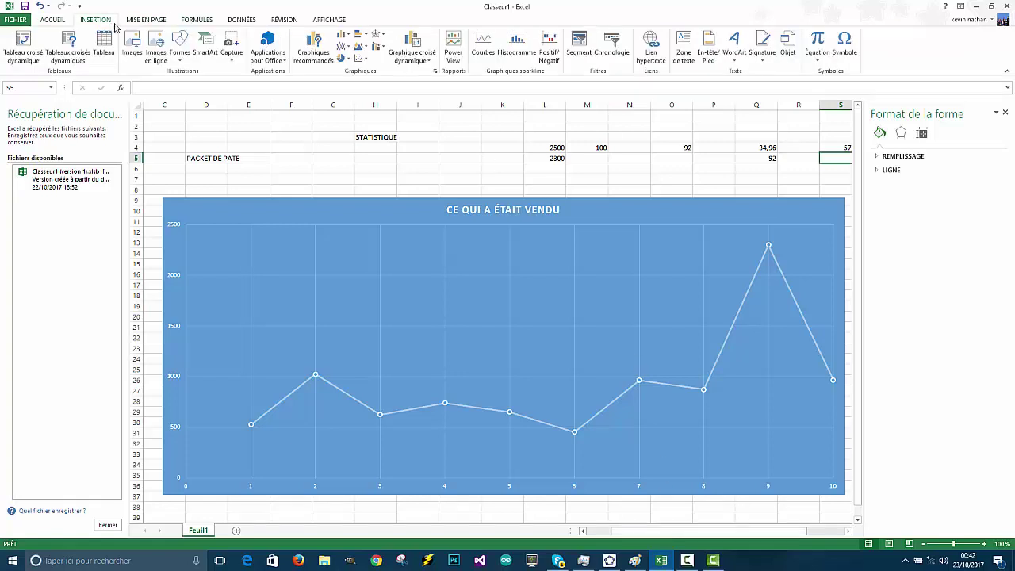
pyautogui.click(348, 61)
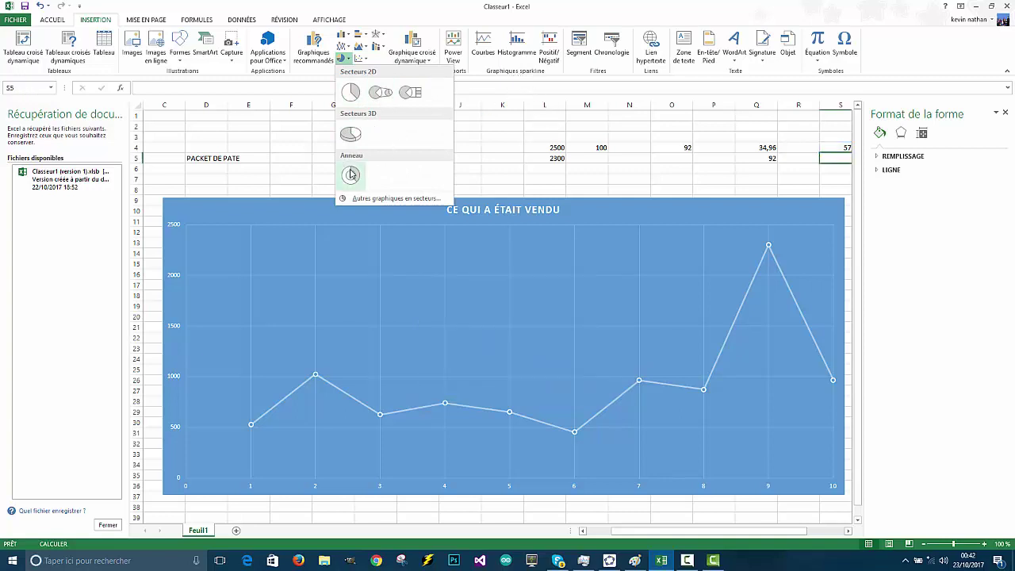
pyautogui.click(481, 71)
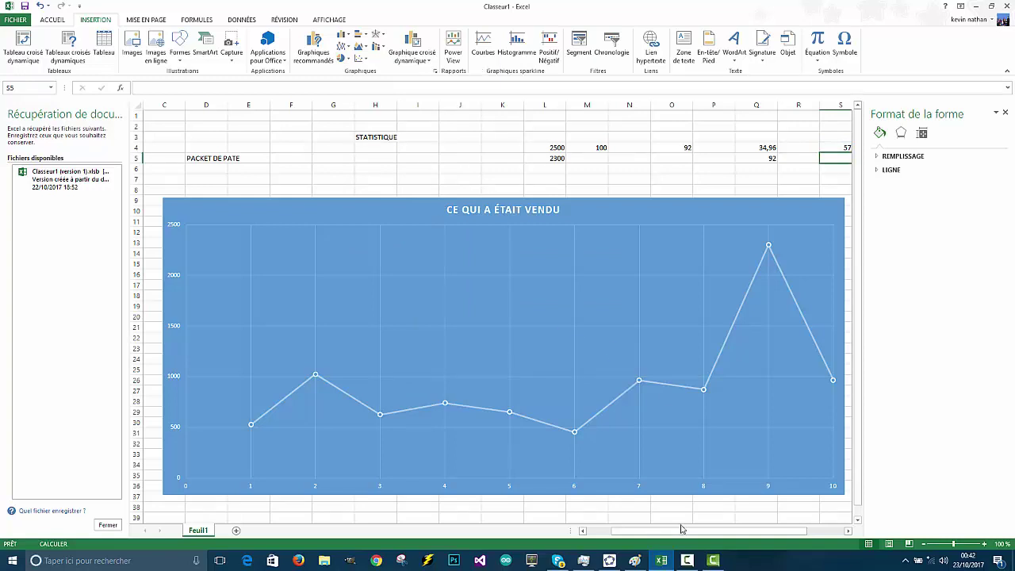
pyautogui.moveTo(666, 536); pyautogui.dragTo(640, 535)
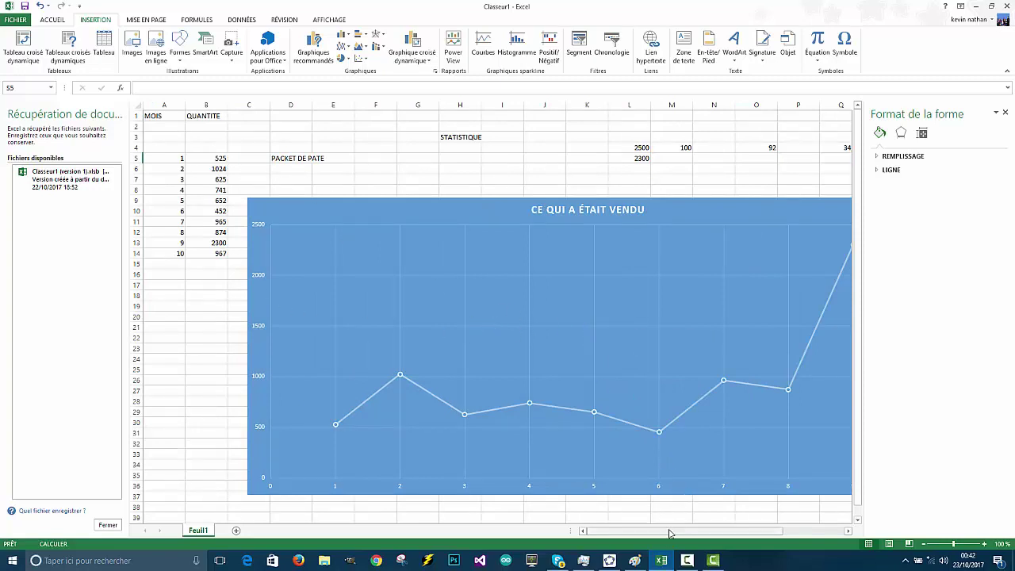
pyautogui.moveTo(670, 533); pyautogui.dragTo(709, 532)
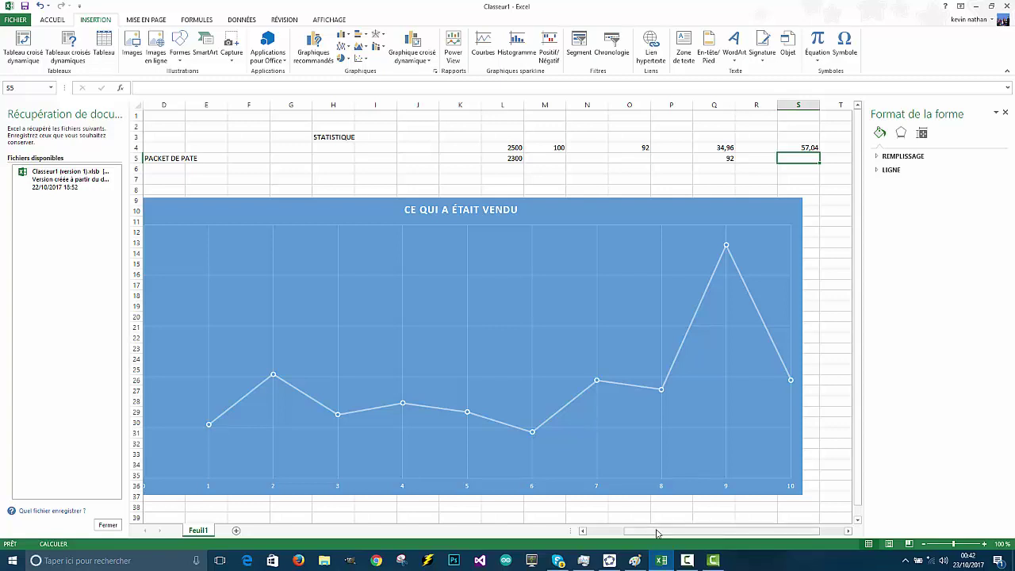
pyautogui.moveTo(657, 533); pyautogui.dragTo(650, 536)
pyautogui.moveTo(651, 533); pyautogui.dragTo(641, 527)
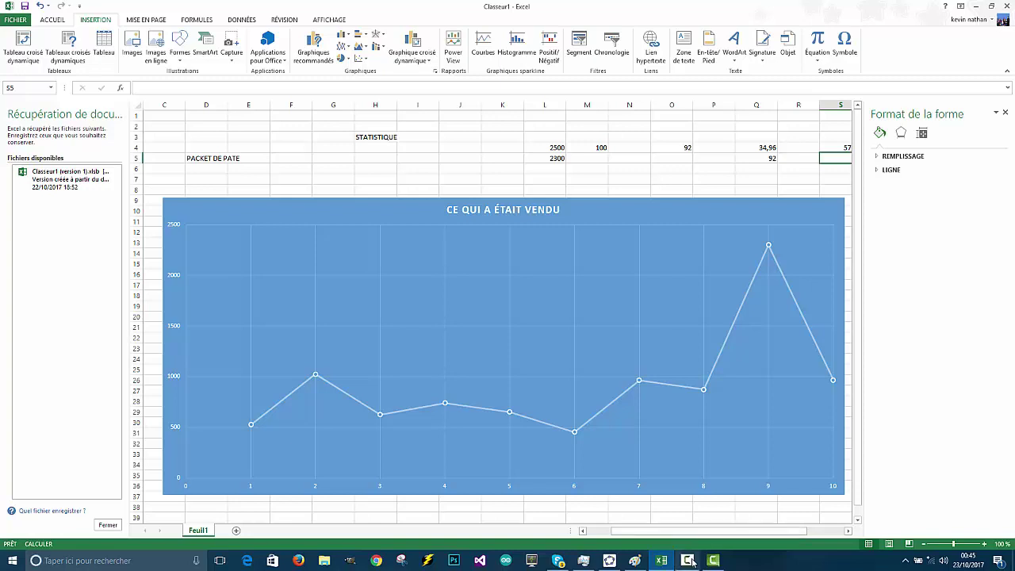
pyautogui.moveTo(687, 564)
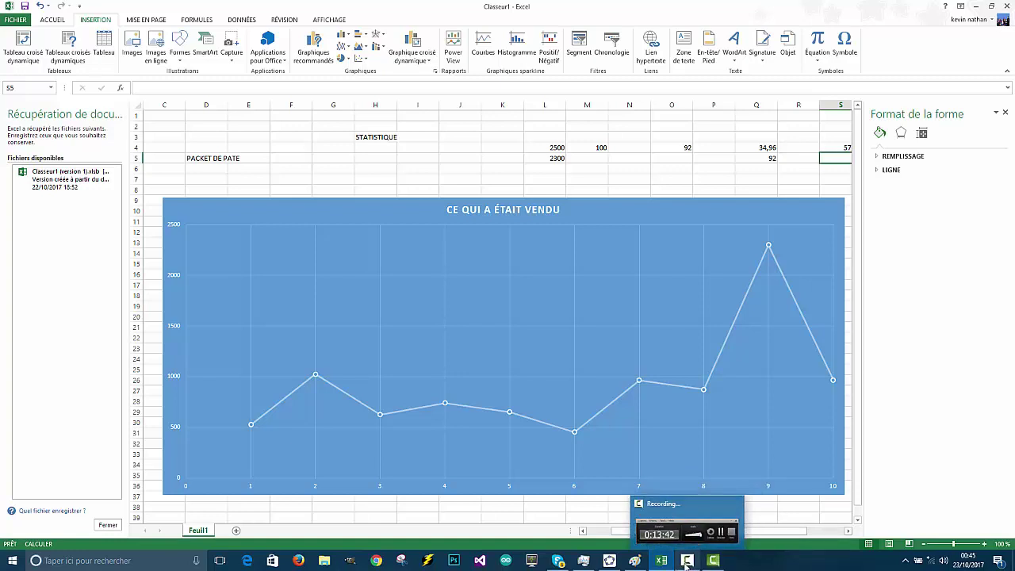